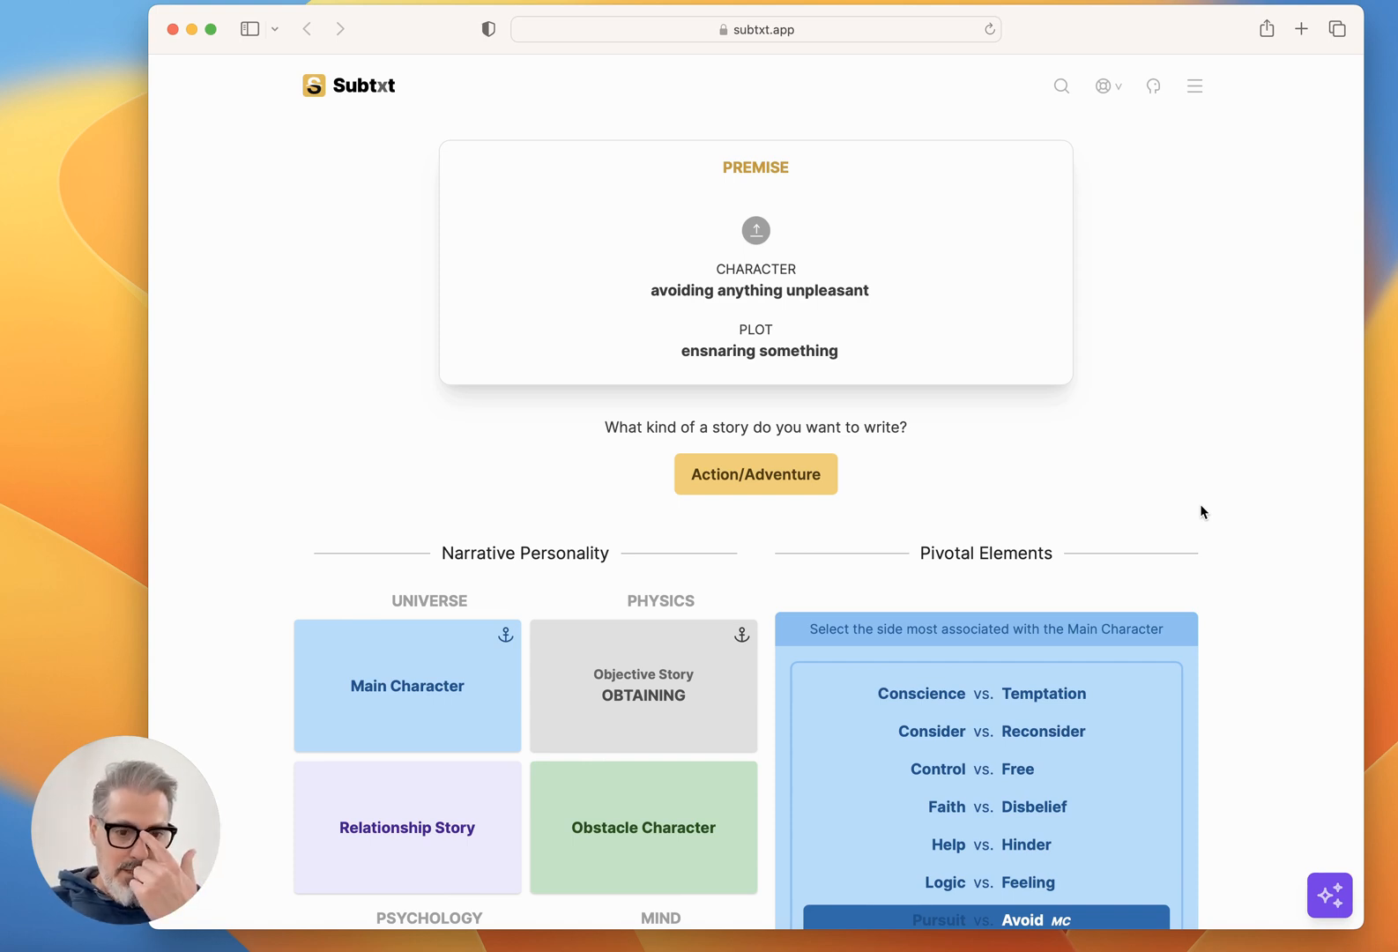
Step: Examine the premise, the Action/Adventure Narrative Personality quadrants, the Pivotal Elements and the story Goal question
scroll(1120, 369, down, 1)
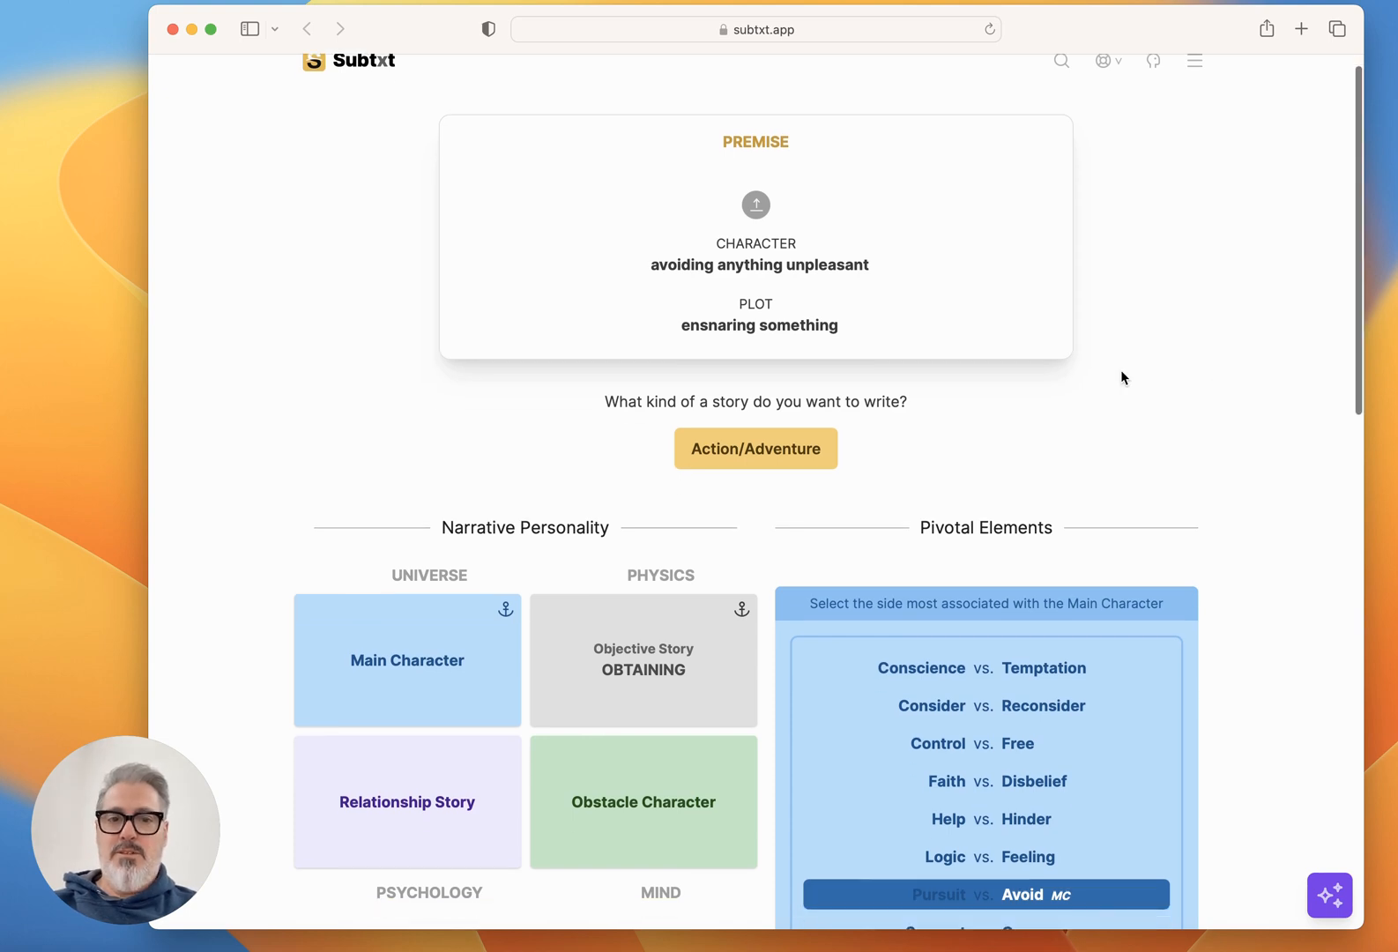
scroll(1121, 372, down, 1)
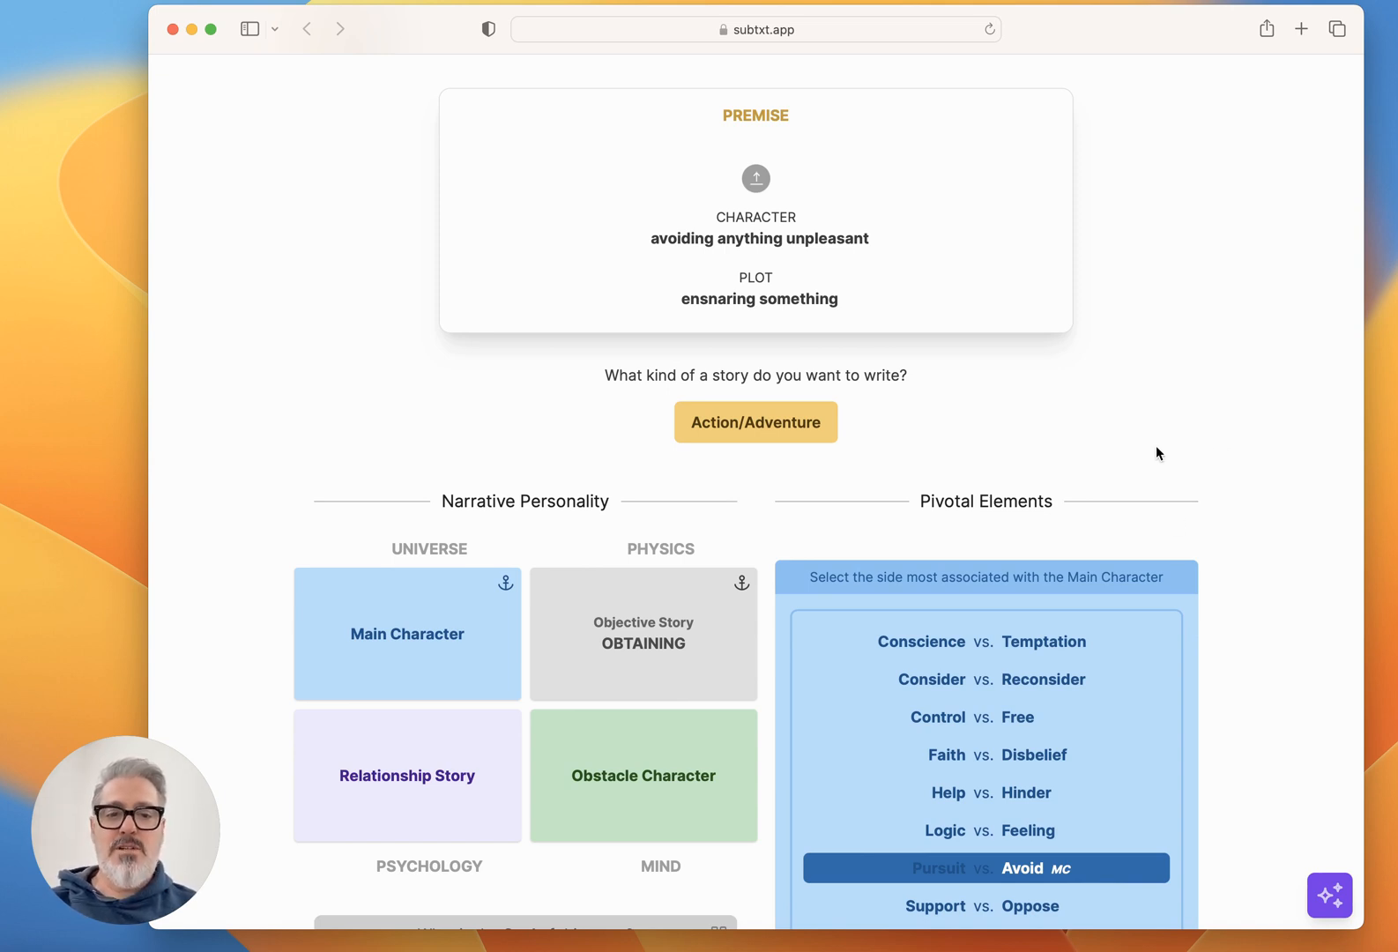
scroll(1156, 446, down, 5)
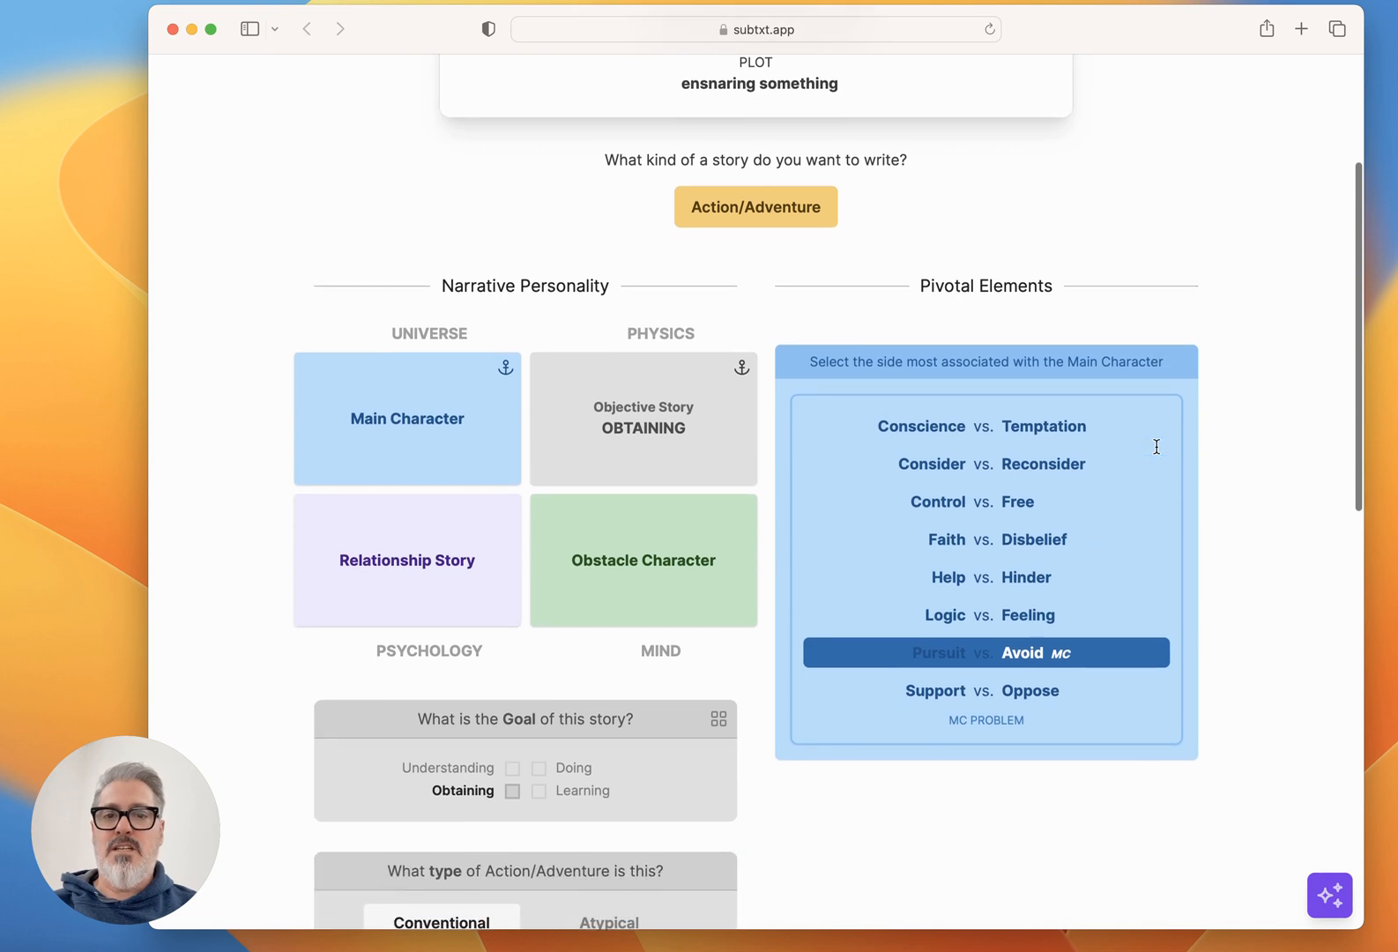
scroll(1155, 446, up, 5)
scroll(1135, 305, down, 4)
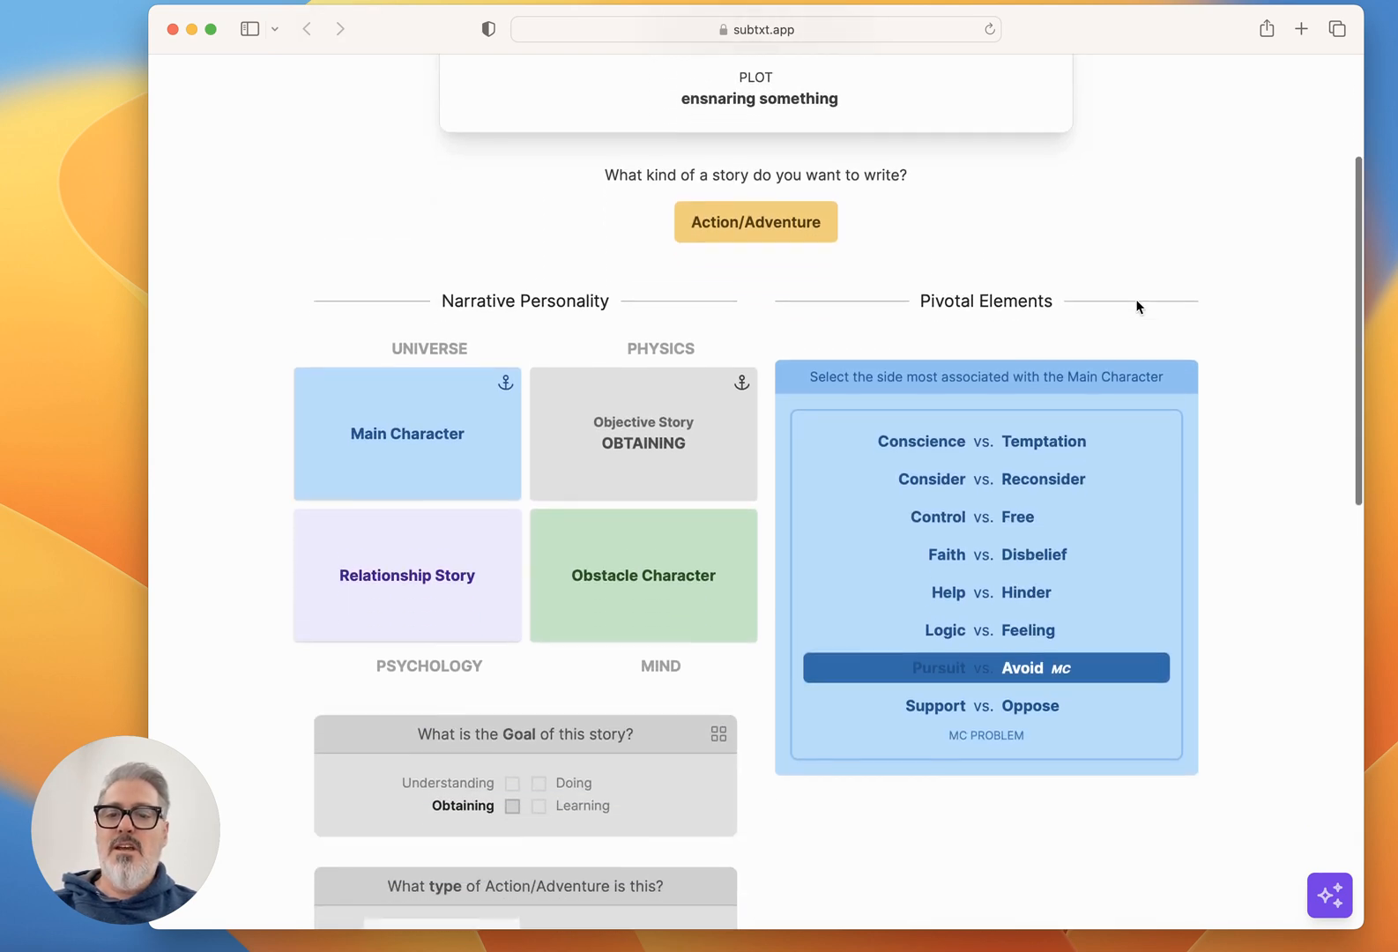
scroll(1135, 306, down, 1)
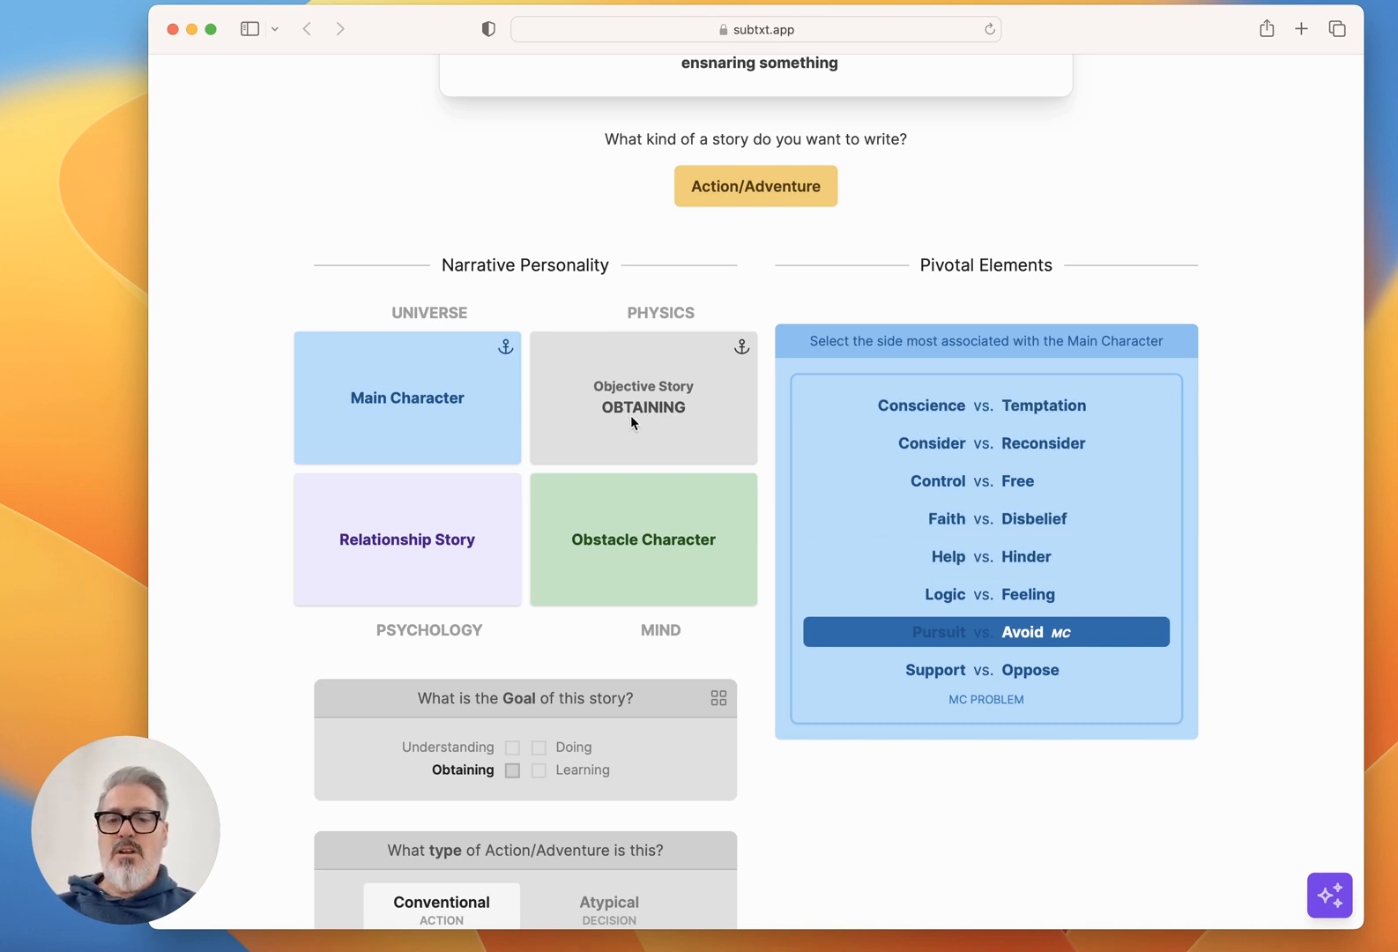
scroll(629, 418, down, 2)
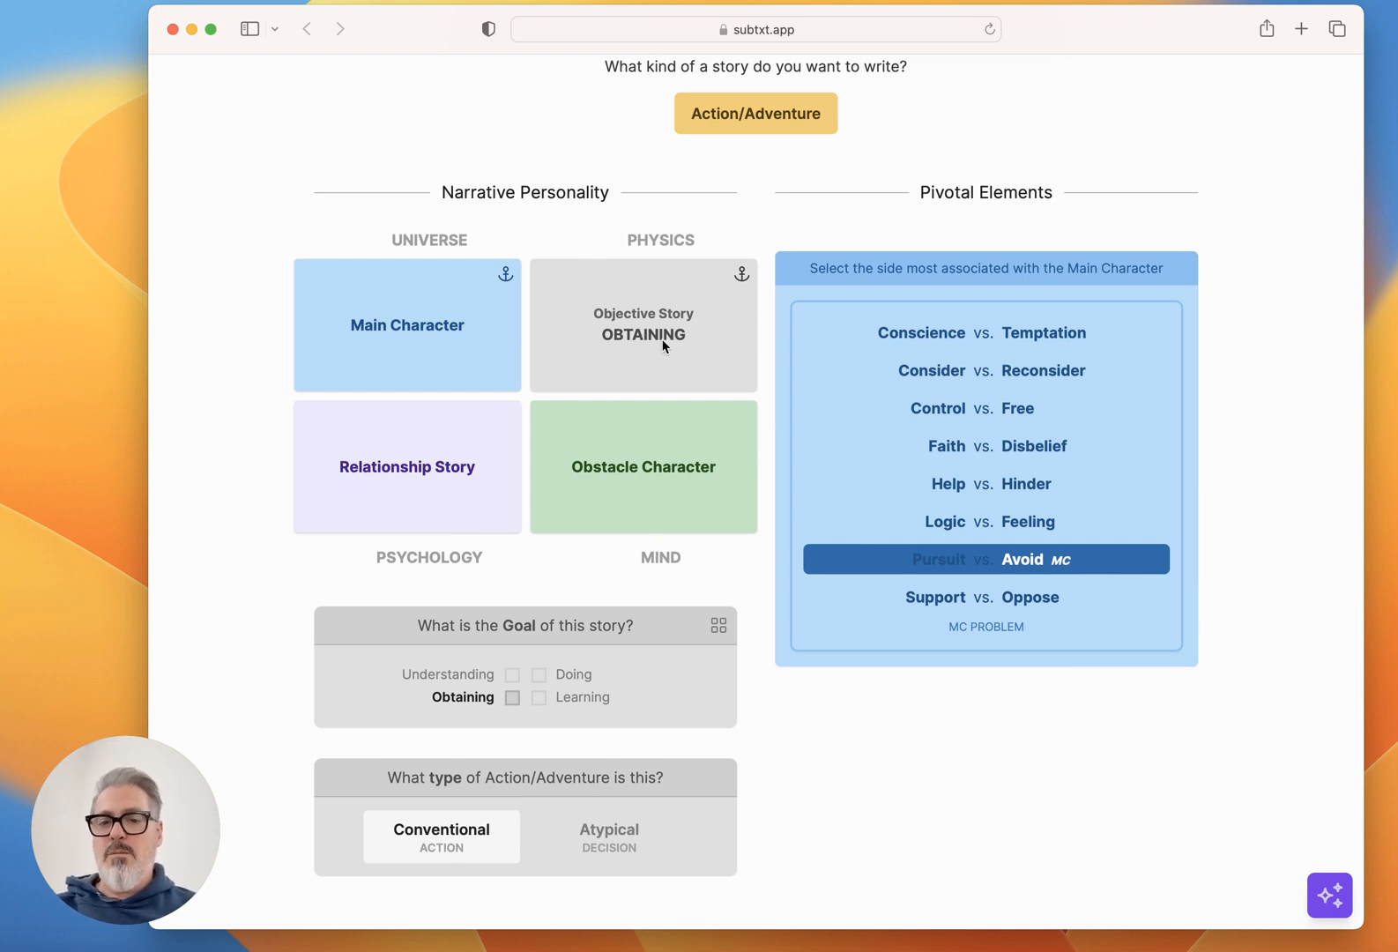
Step: Try each story Goal, choosing Understanding, Obtaining, Doing and Learning, revisit Understanding, and settle on Learning
click(512, 675)
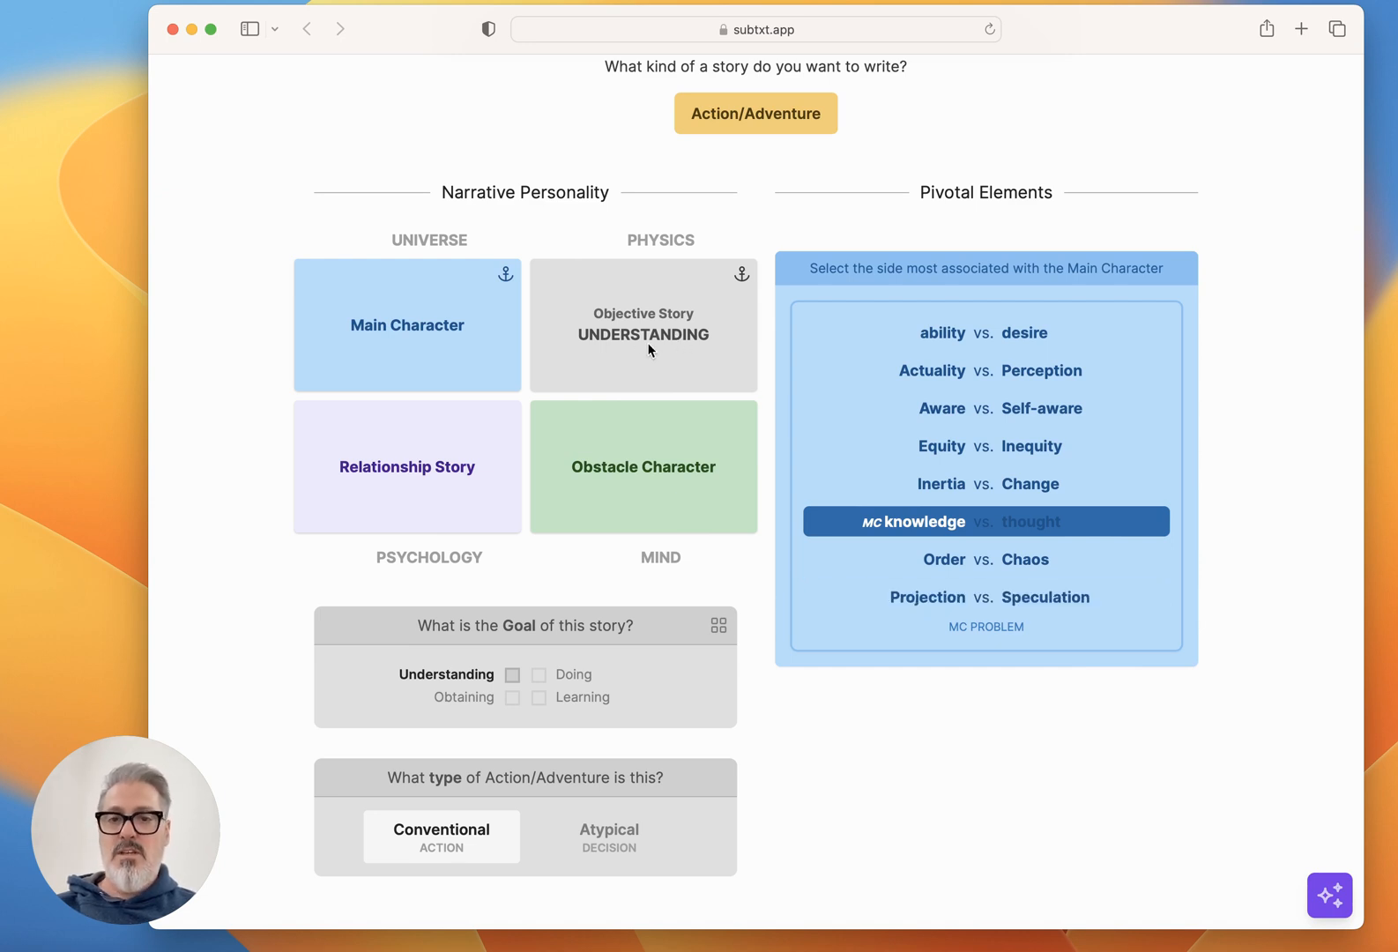
click(513, 697)
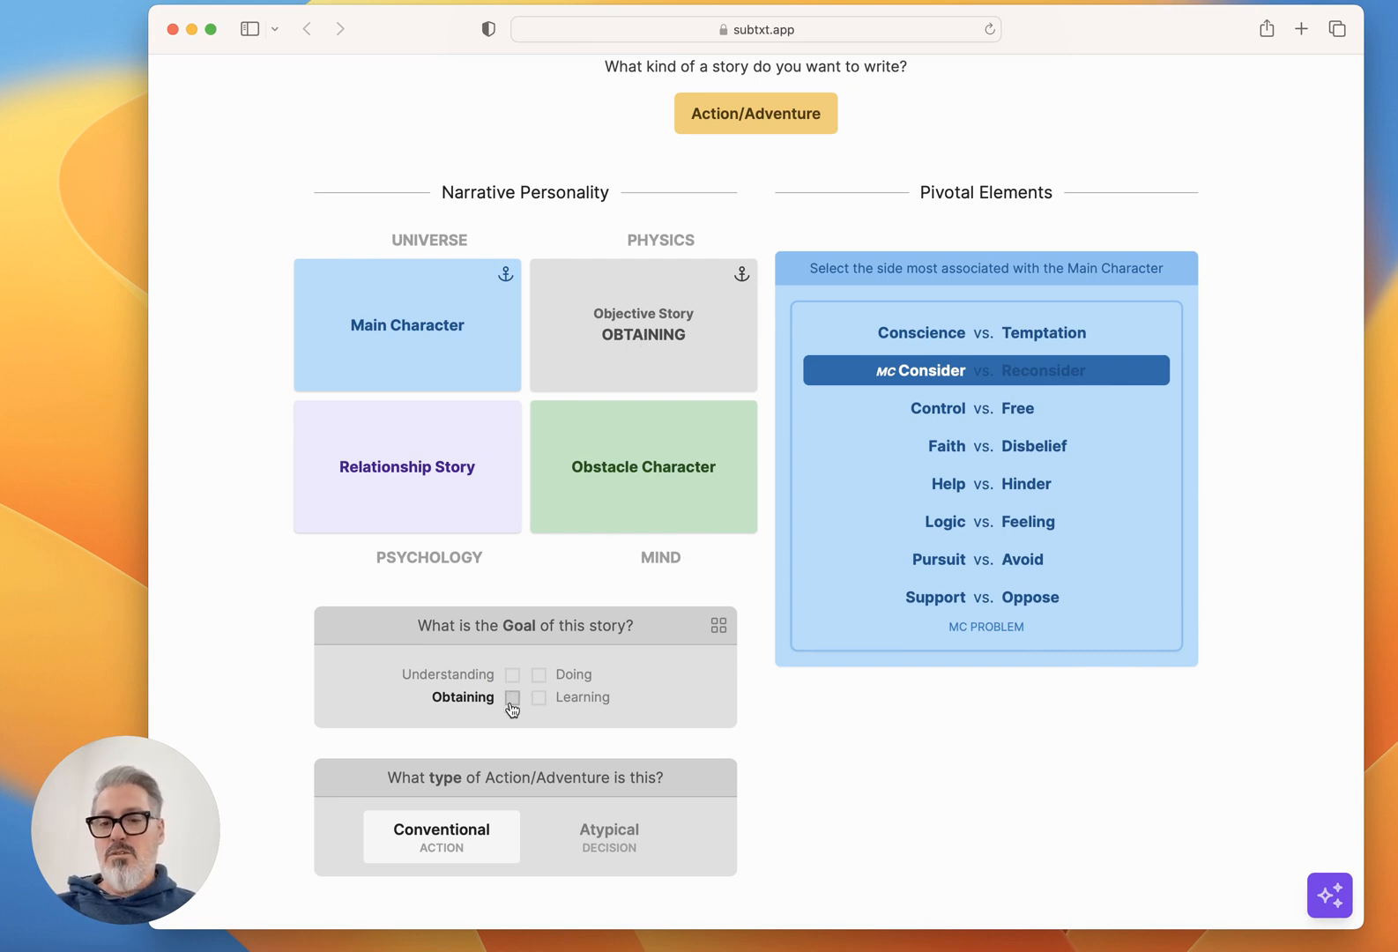
click(537, 678)
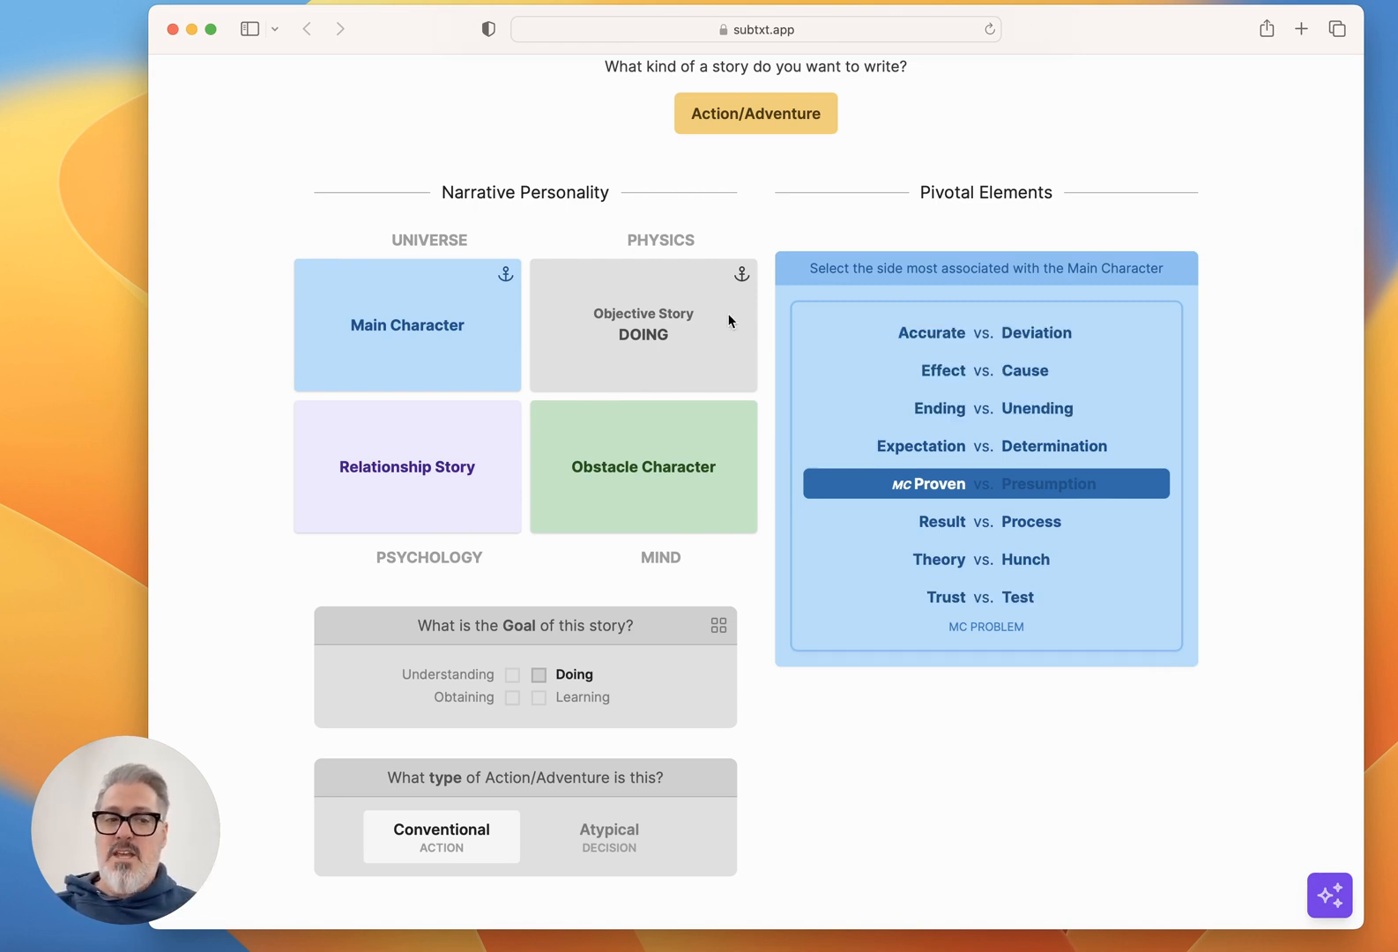
click(538, 699)
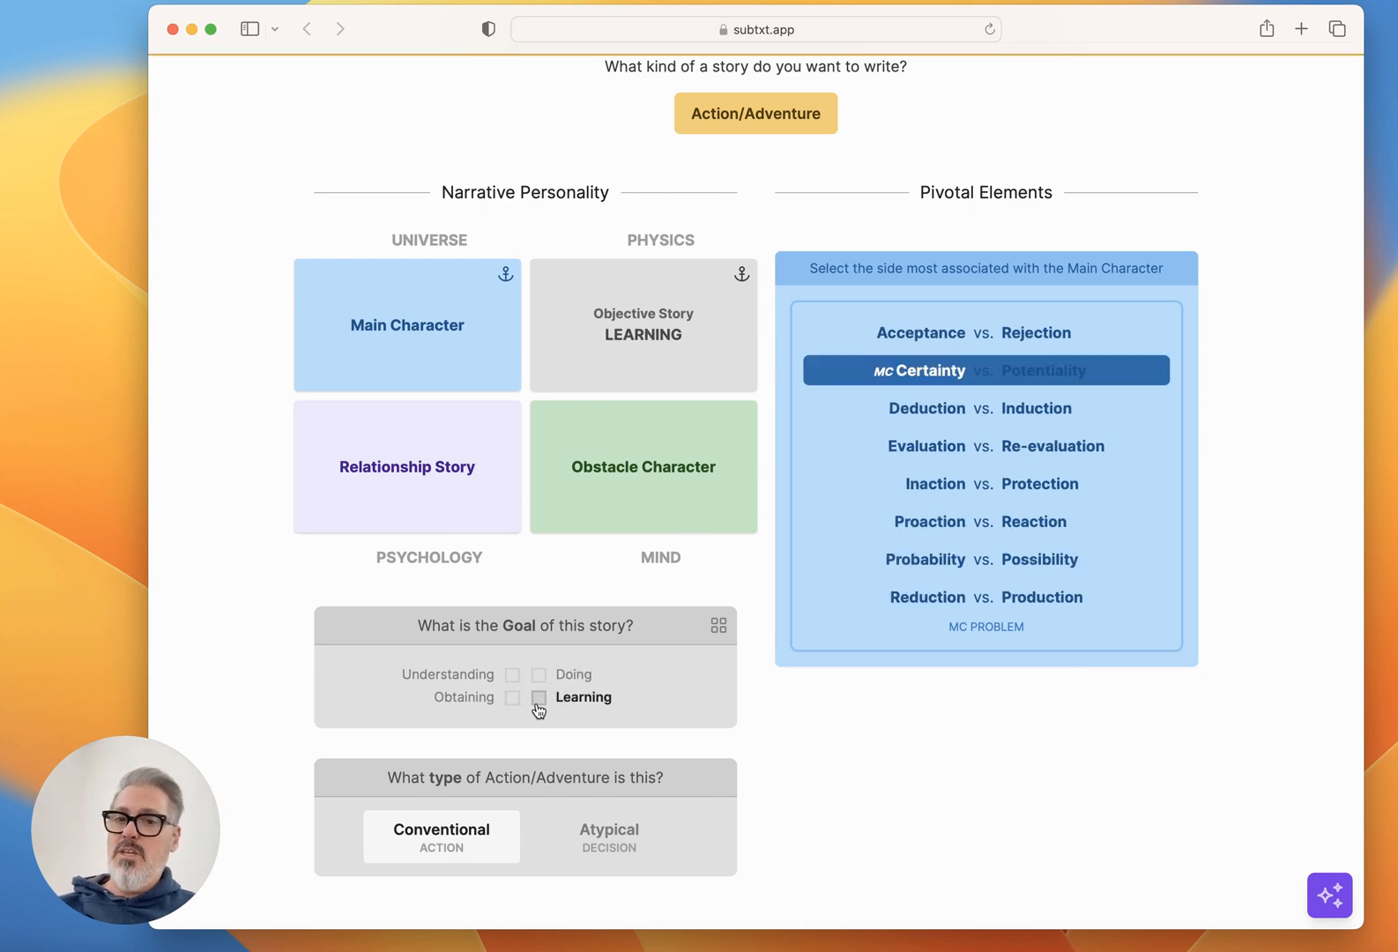
click(511, 675)
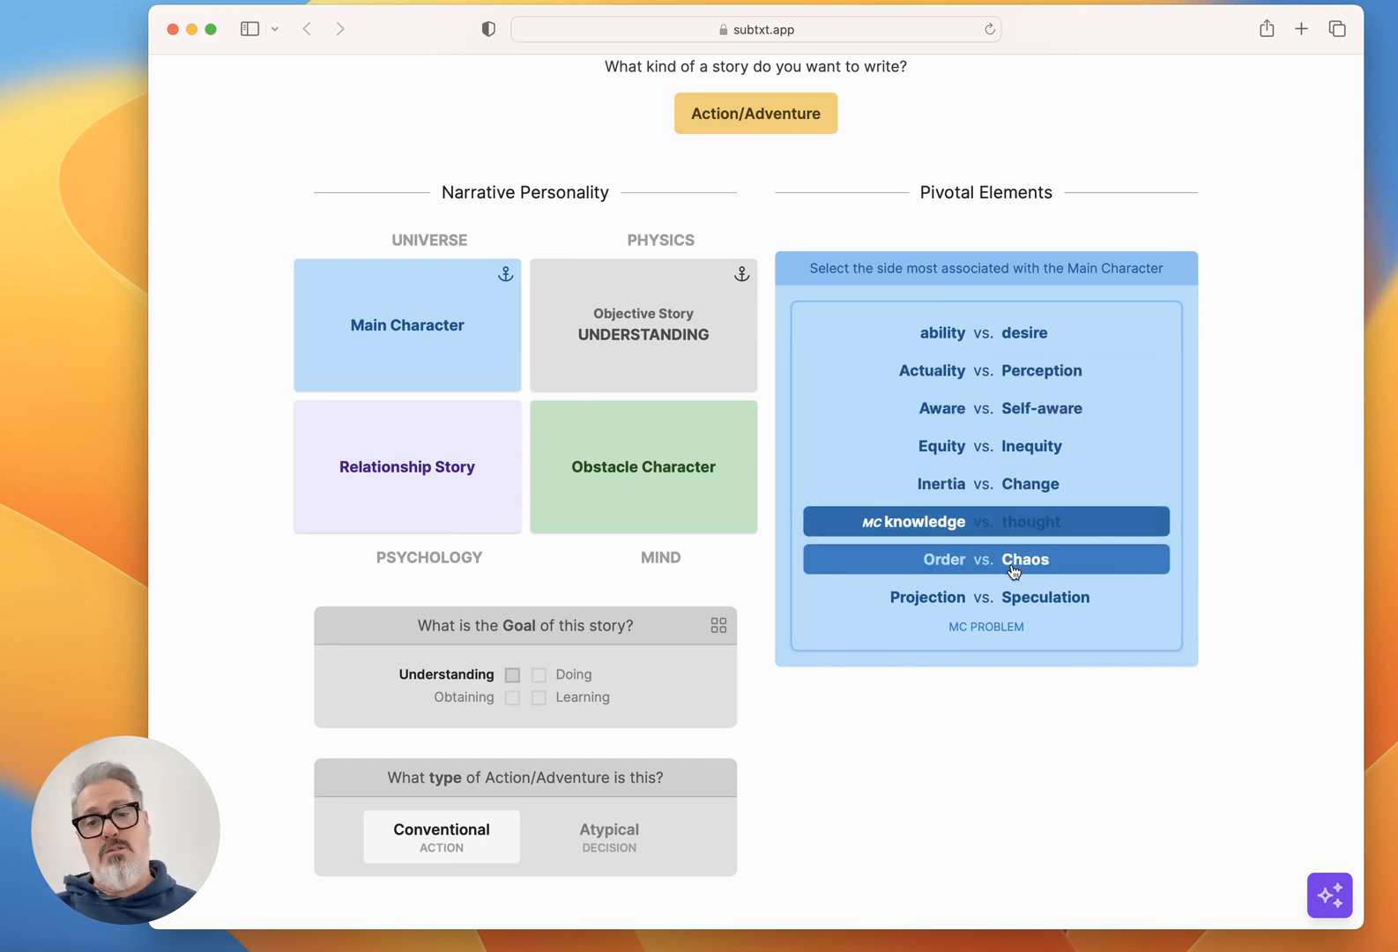
click(538, 698)
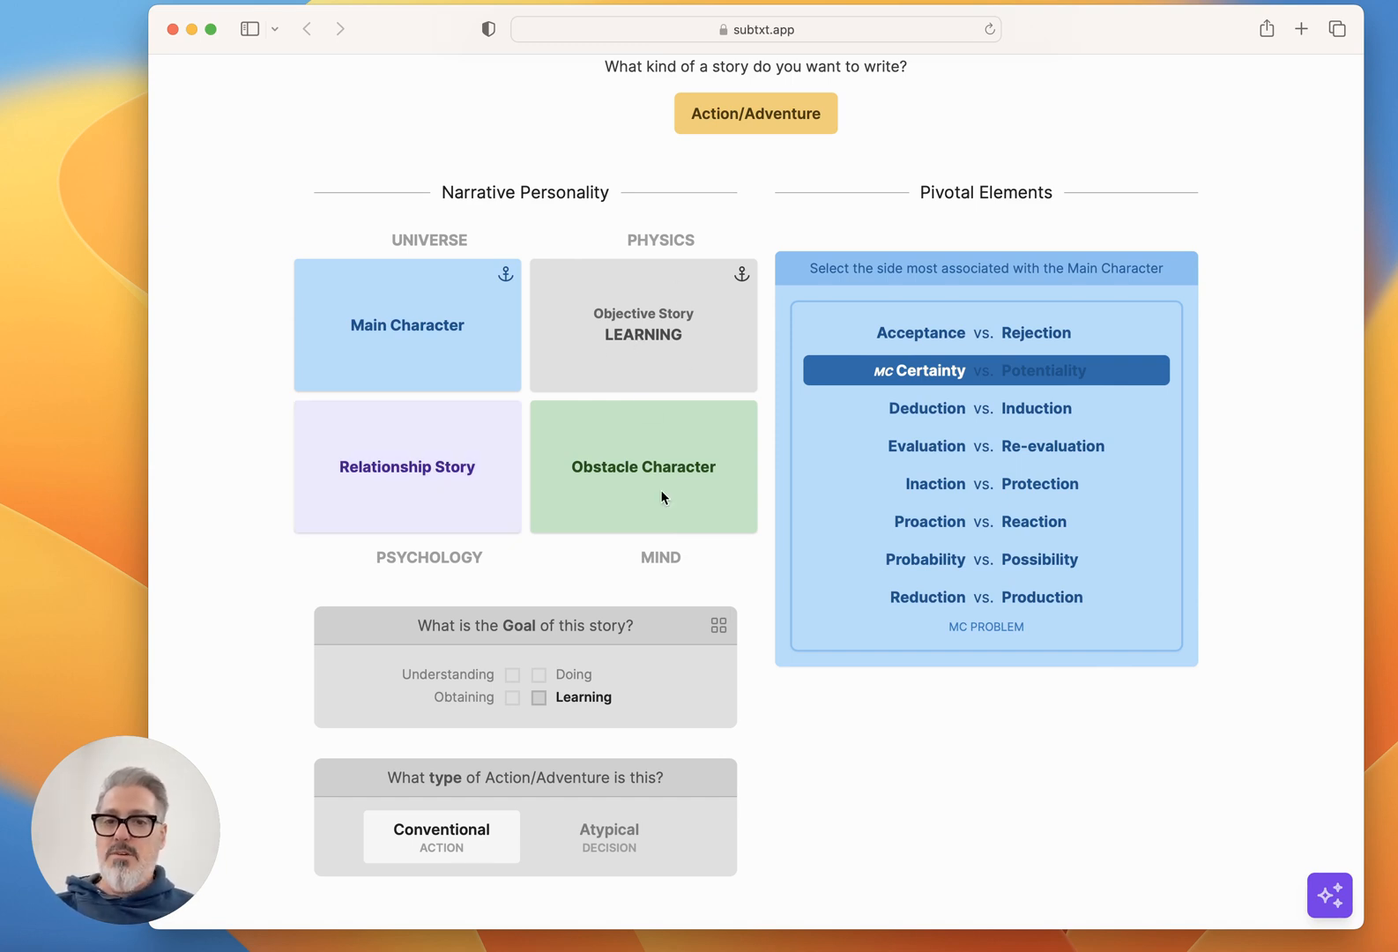
Step: Switch the story's Goal question to the Narrative Family view, toggling back to Goal once for comparison
click(718, 626)
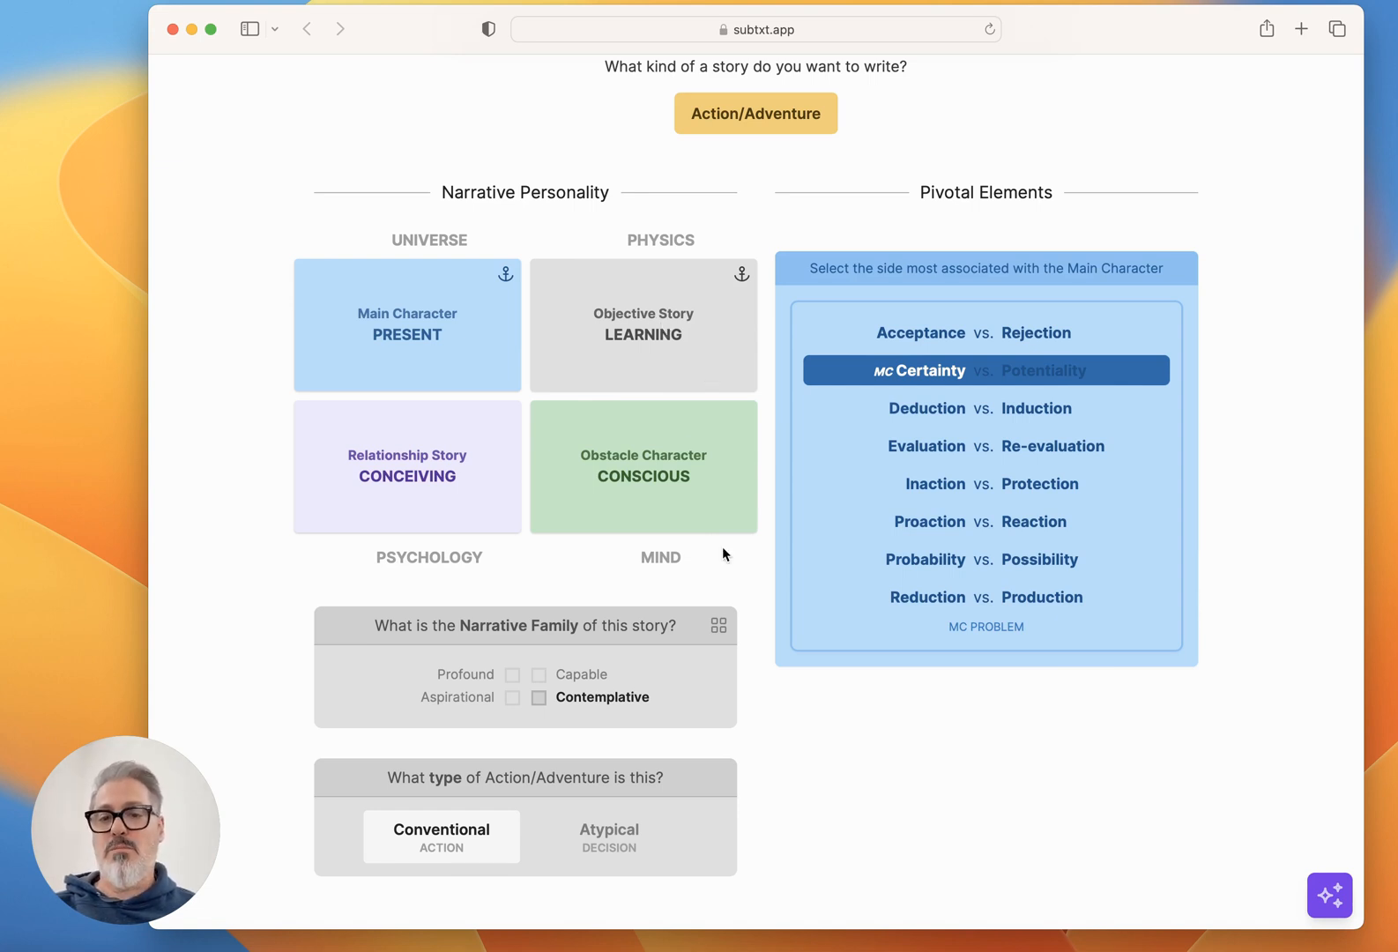
click(719, 628)
click(718, 625)
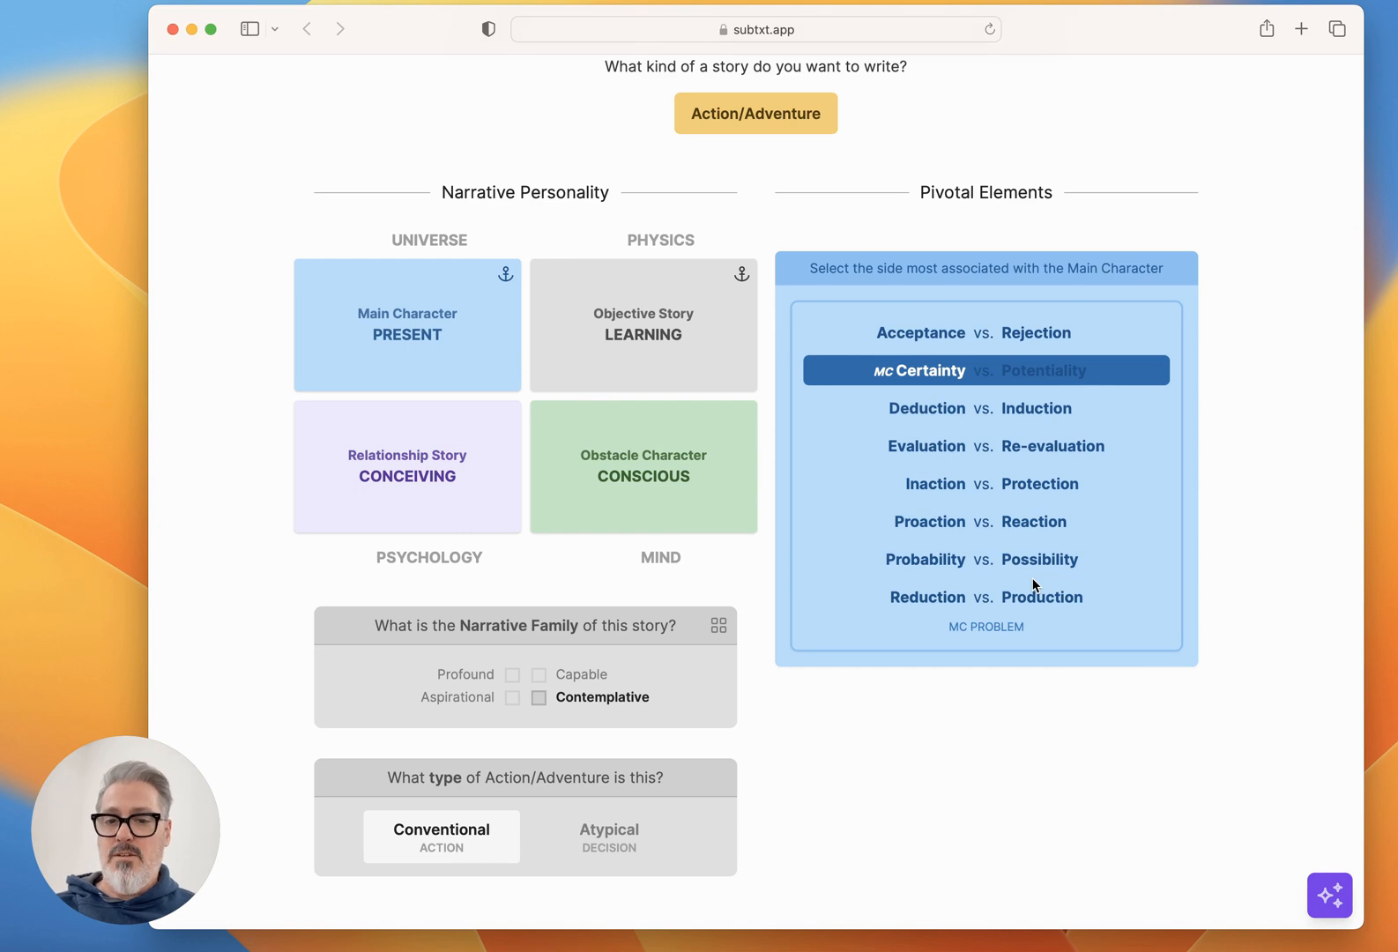
Step: Try the Aspirational, Capable and Profound Narrative Families, return to Aspirational, and assign Avoid as the Main Character problem
click(512, 698)
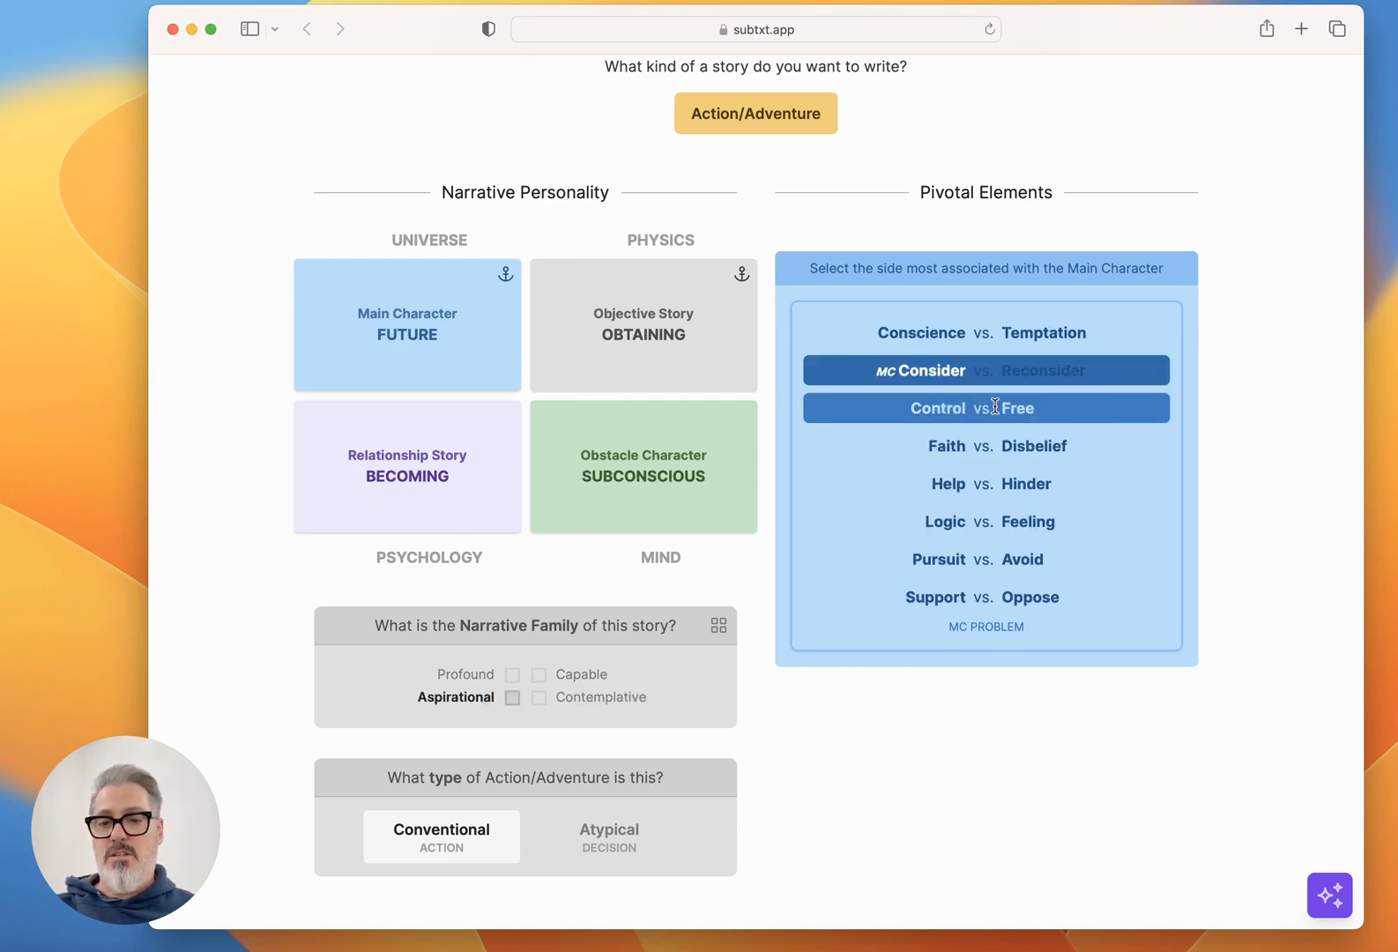
click(538, 674)
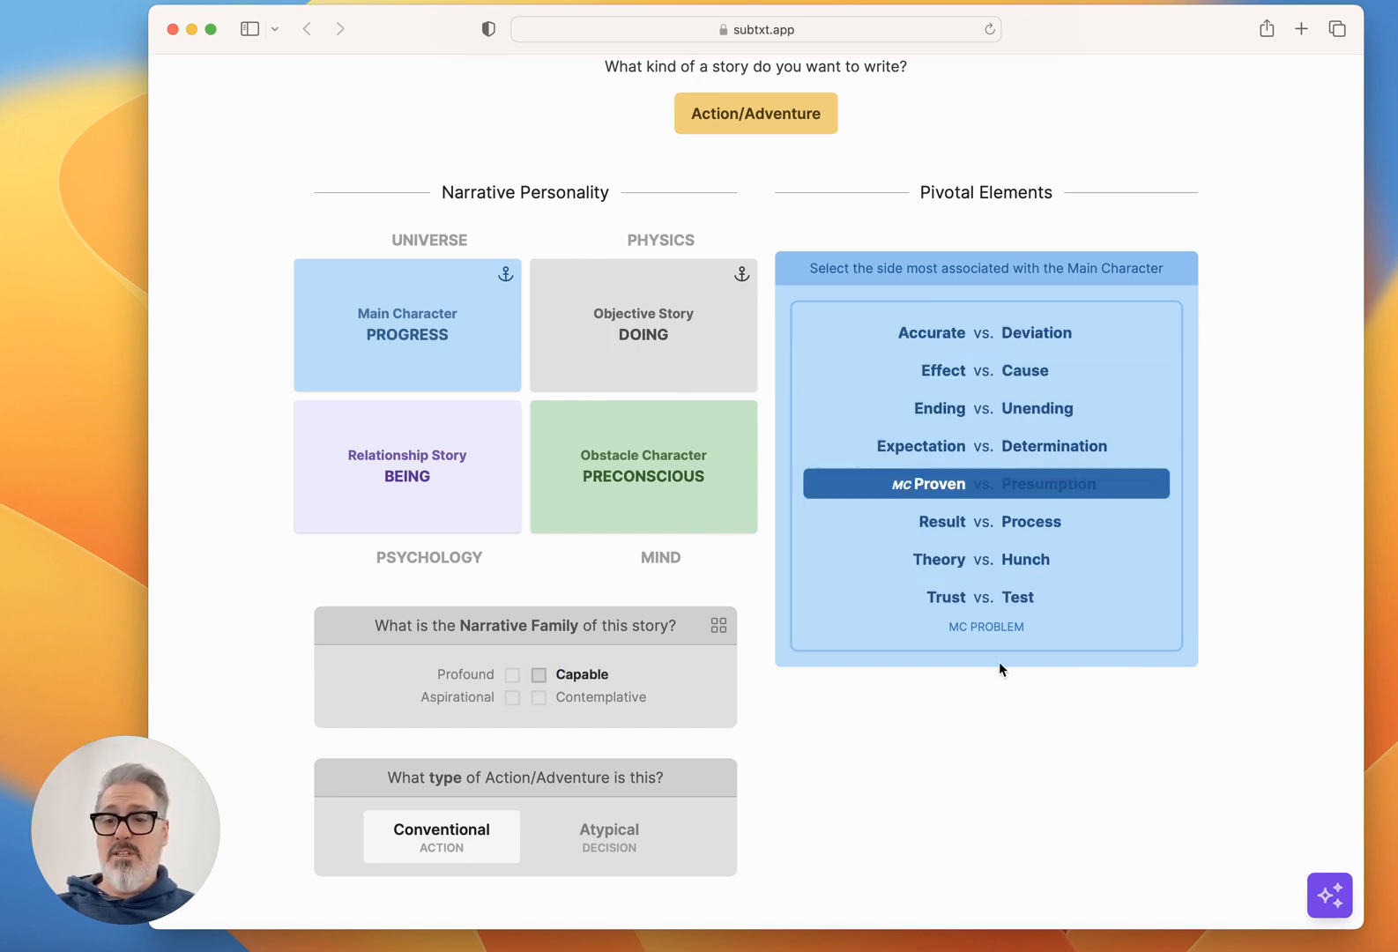
click(515, 677)
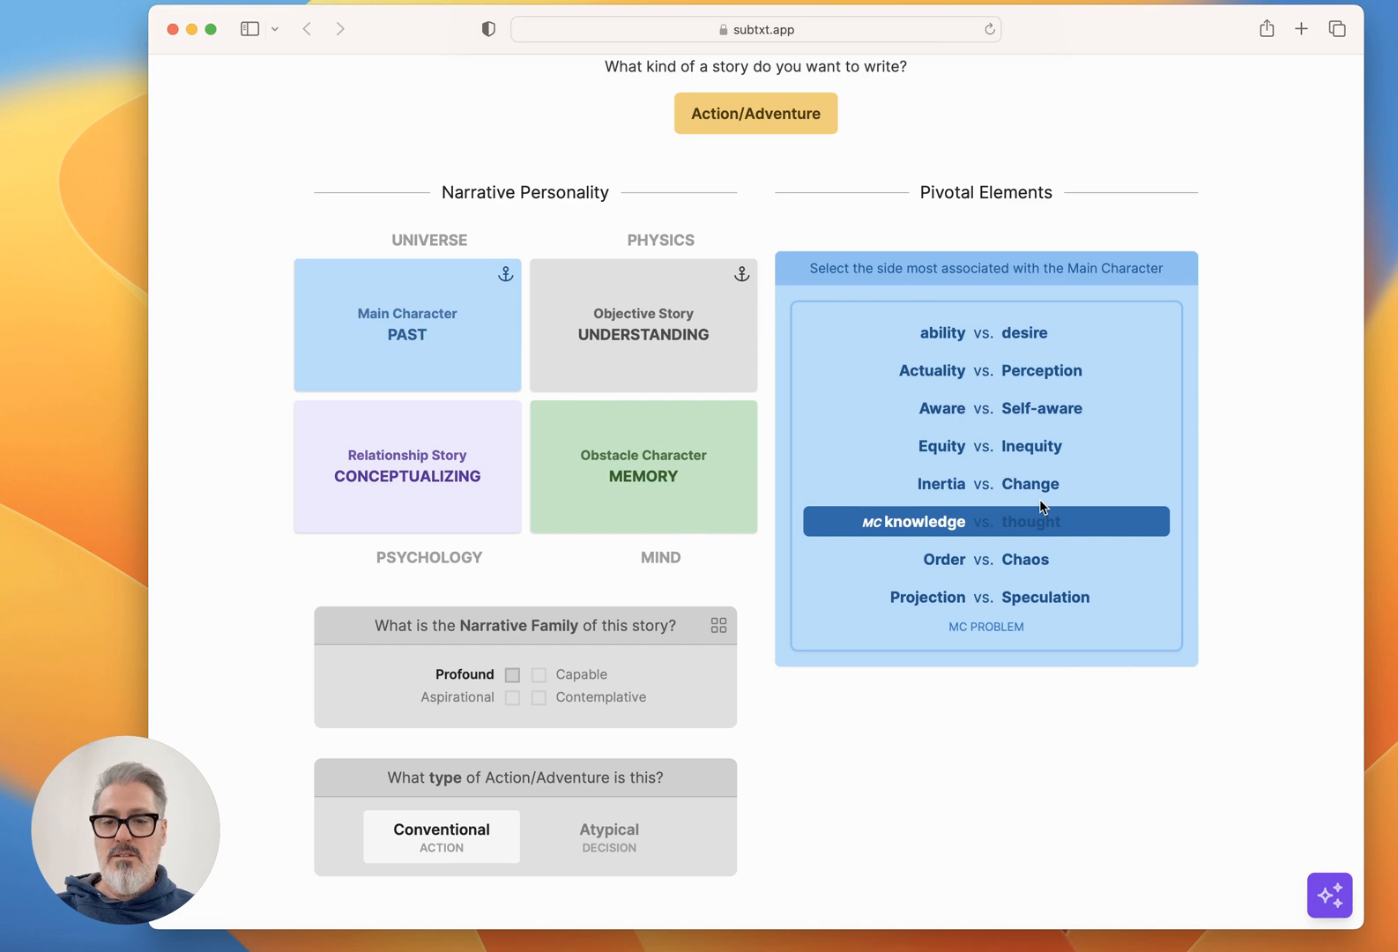
click(514, 697)
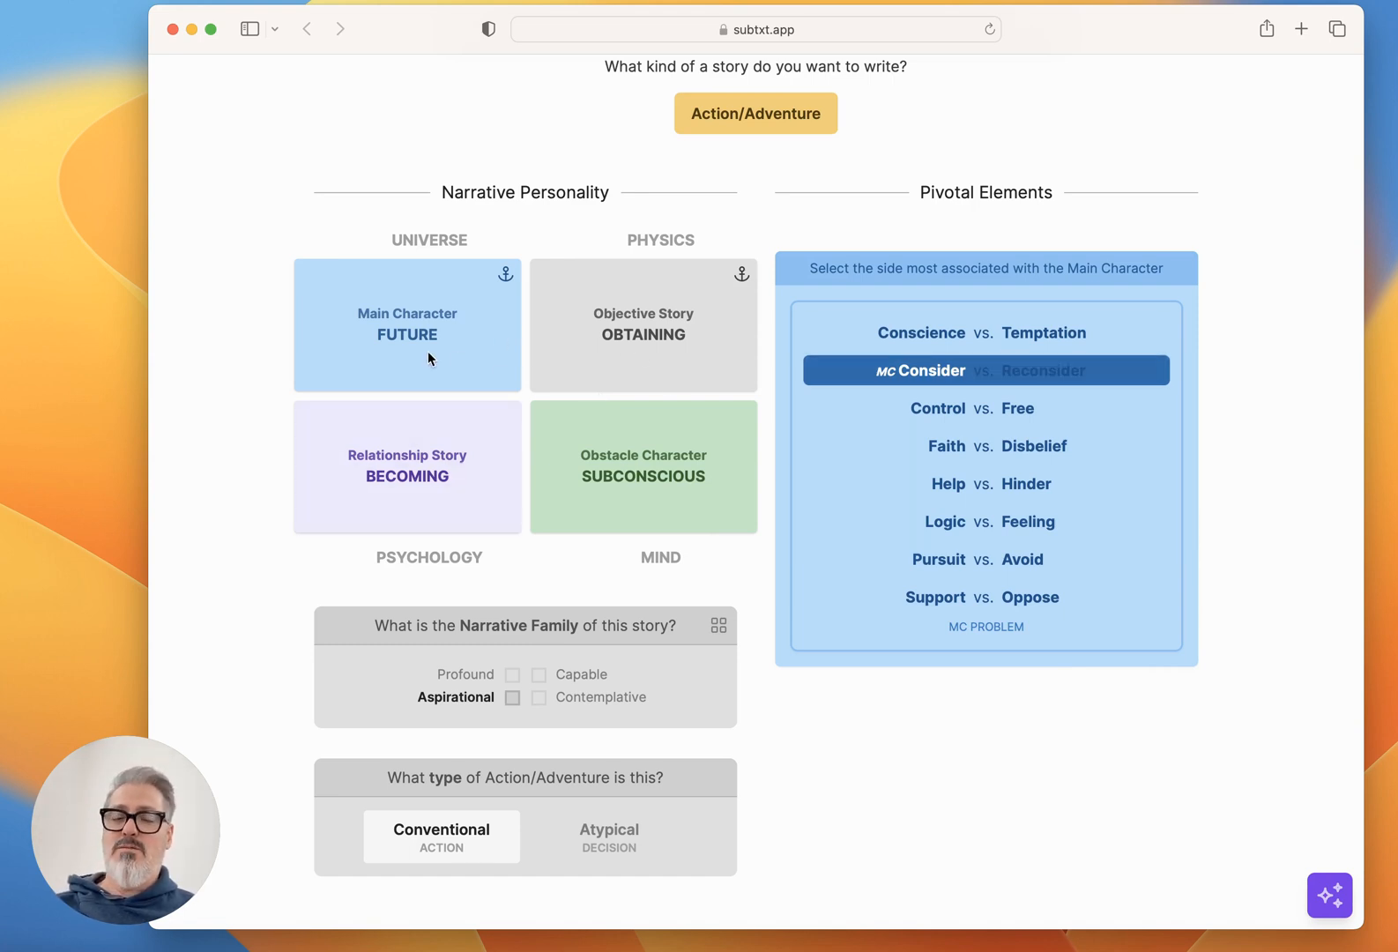
click(1013, 563)
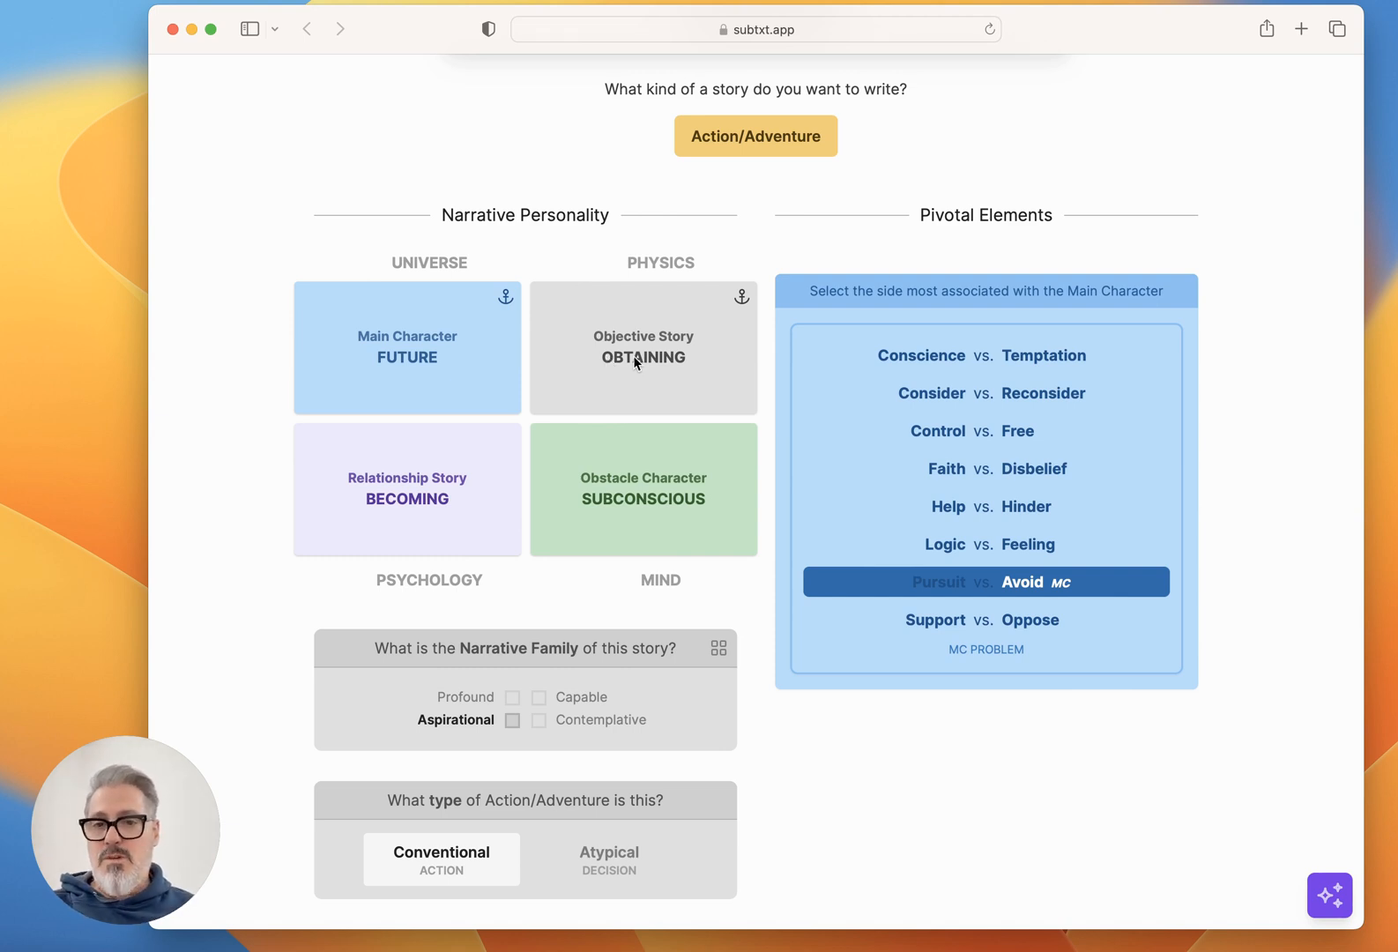
Step: Move the Objective Story from Physics to Universe, return it to Physics, and place it in Universe again
drag(711, 363, 468, 363)
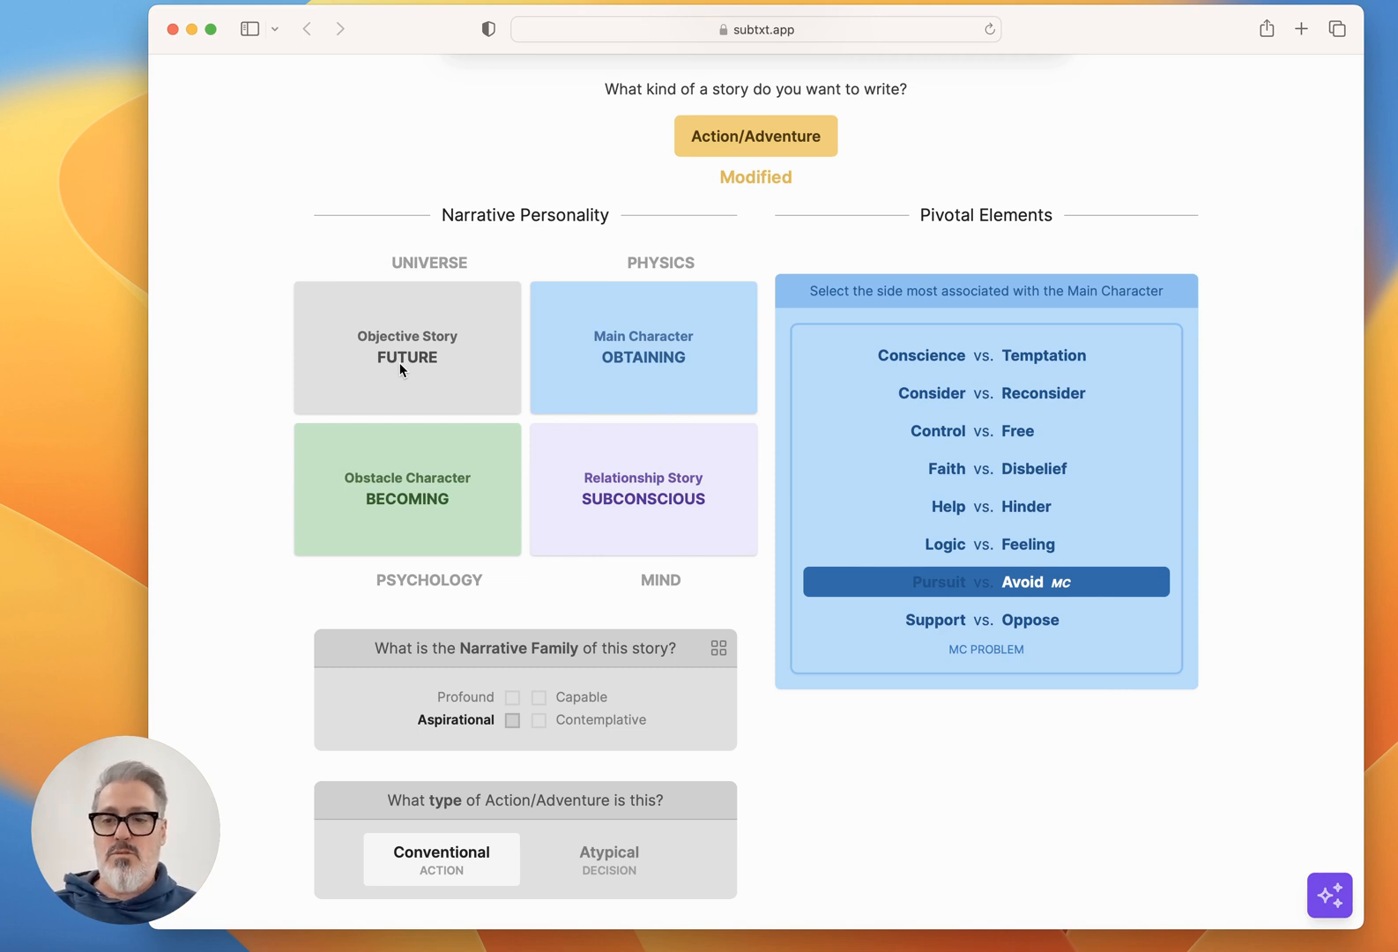
drag(400, 363, 718, 379)
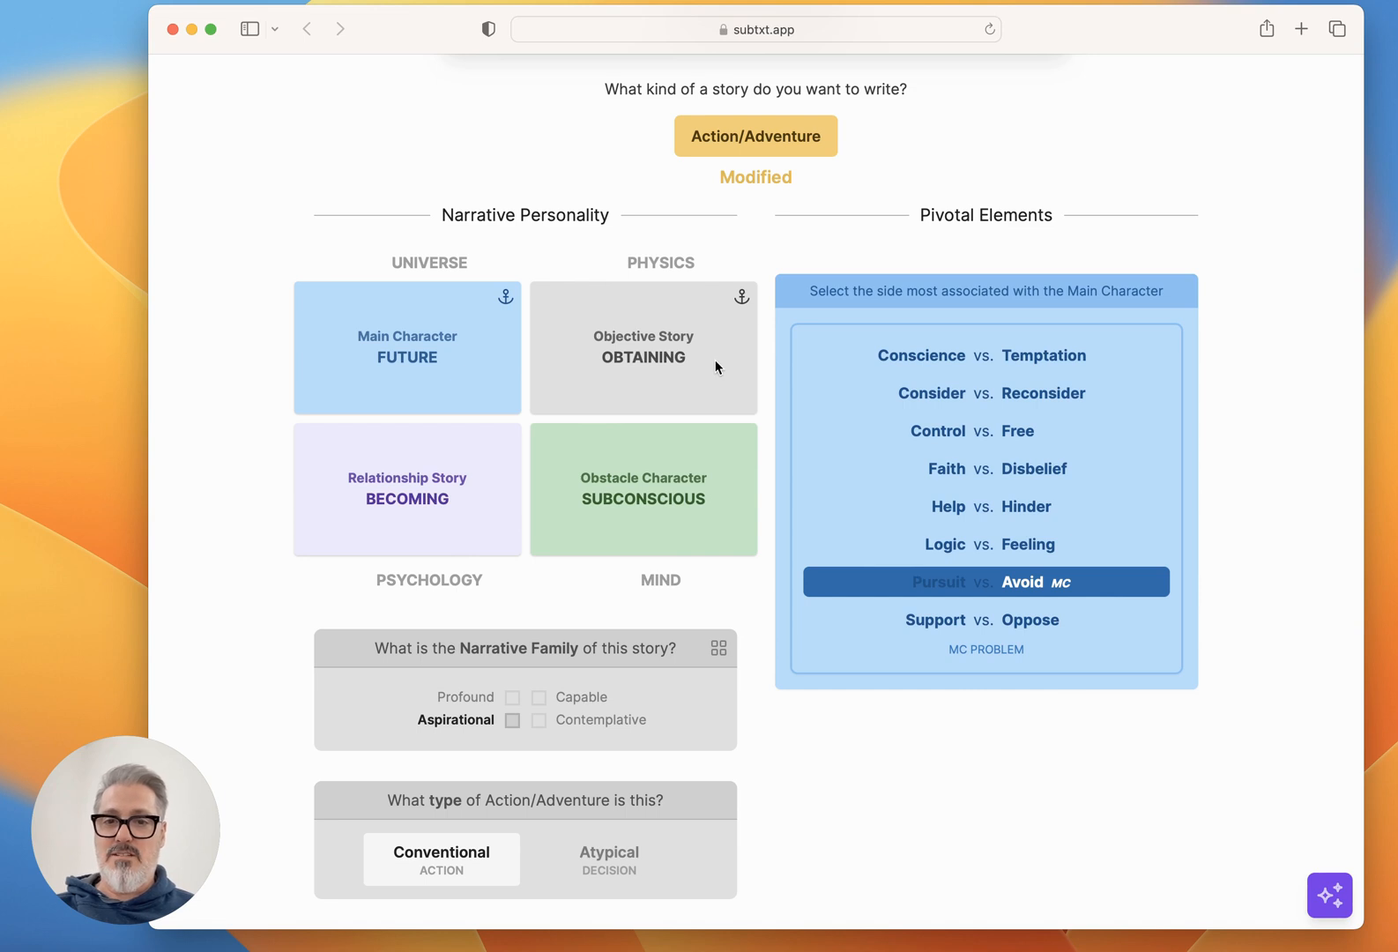
drag(696, 375, 461, 367)
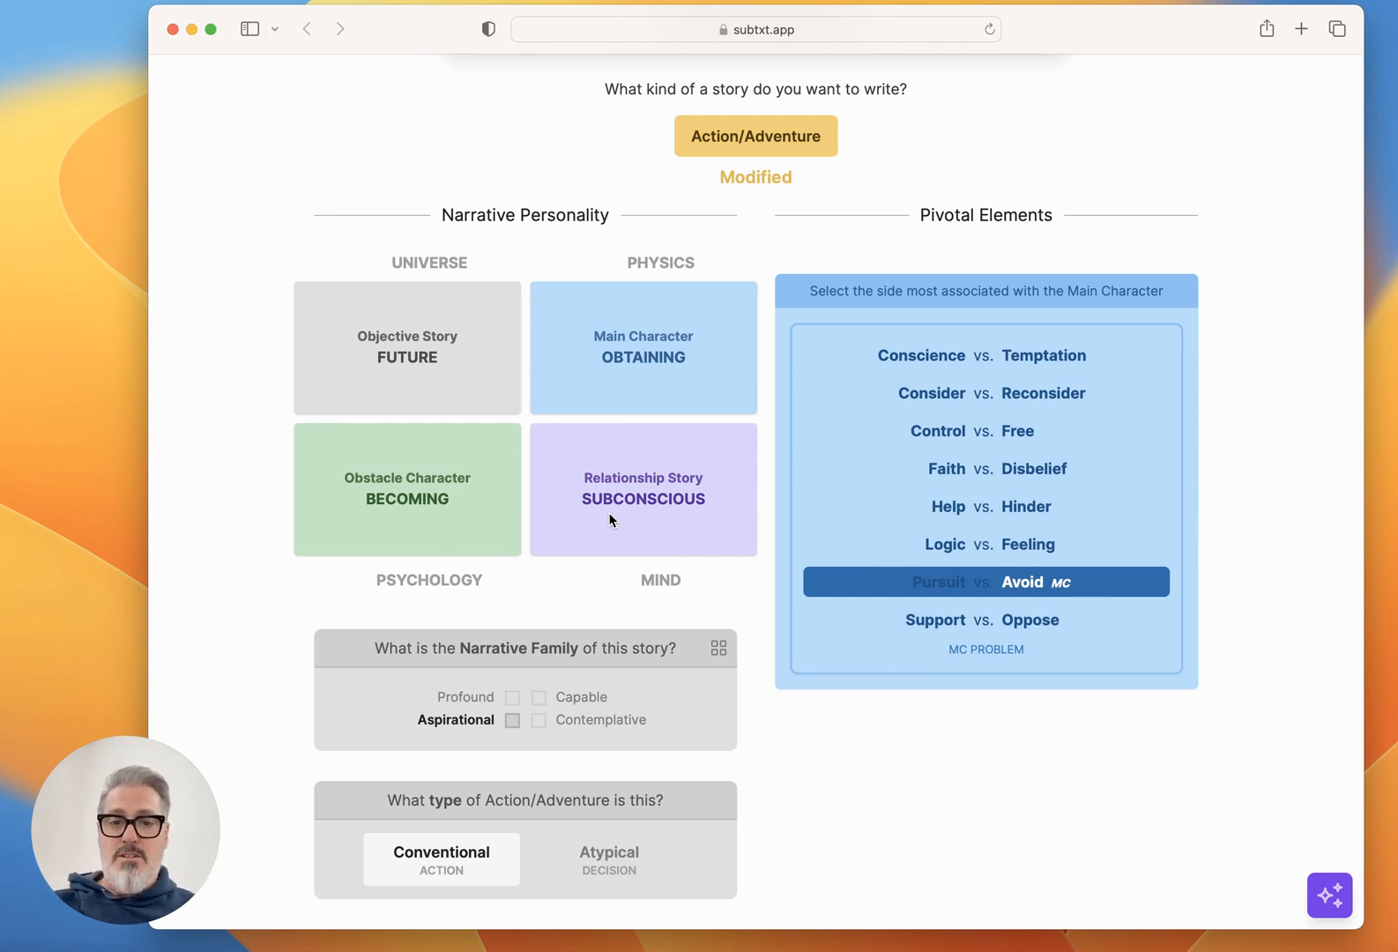
Step: Set the Narrative Family to Profound and move the Objective Story from Universe back to Physics
click(513, 698)
scroll(513, 706, down, 1)
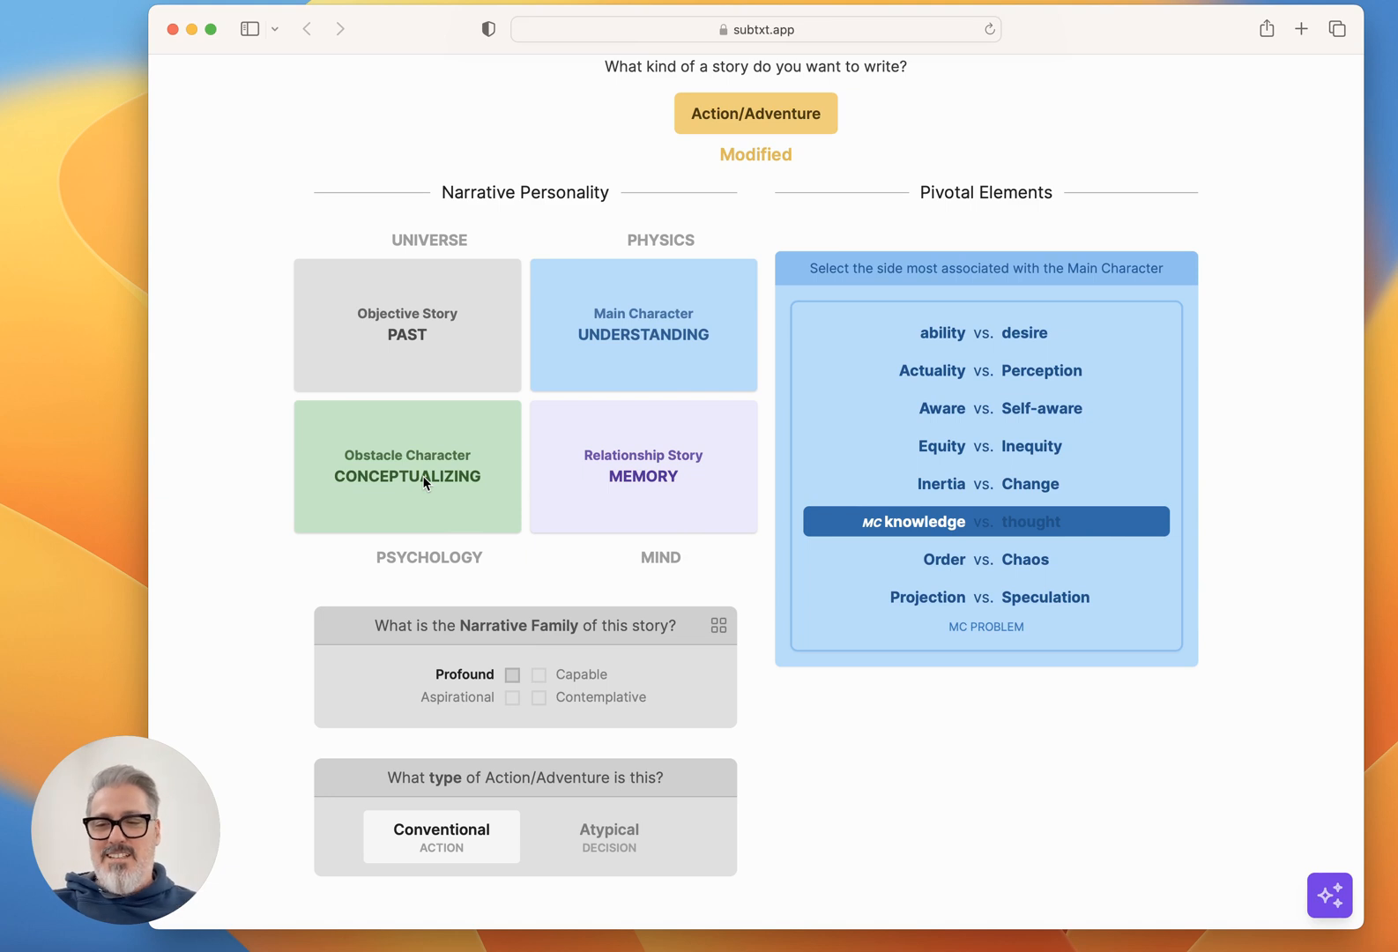
drag(421, 324, 672, 335)
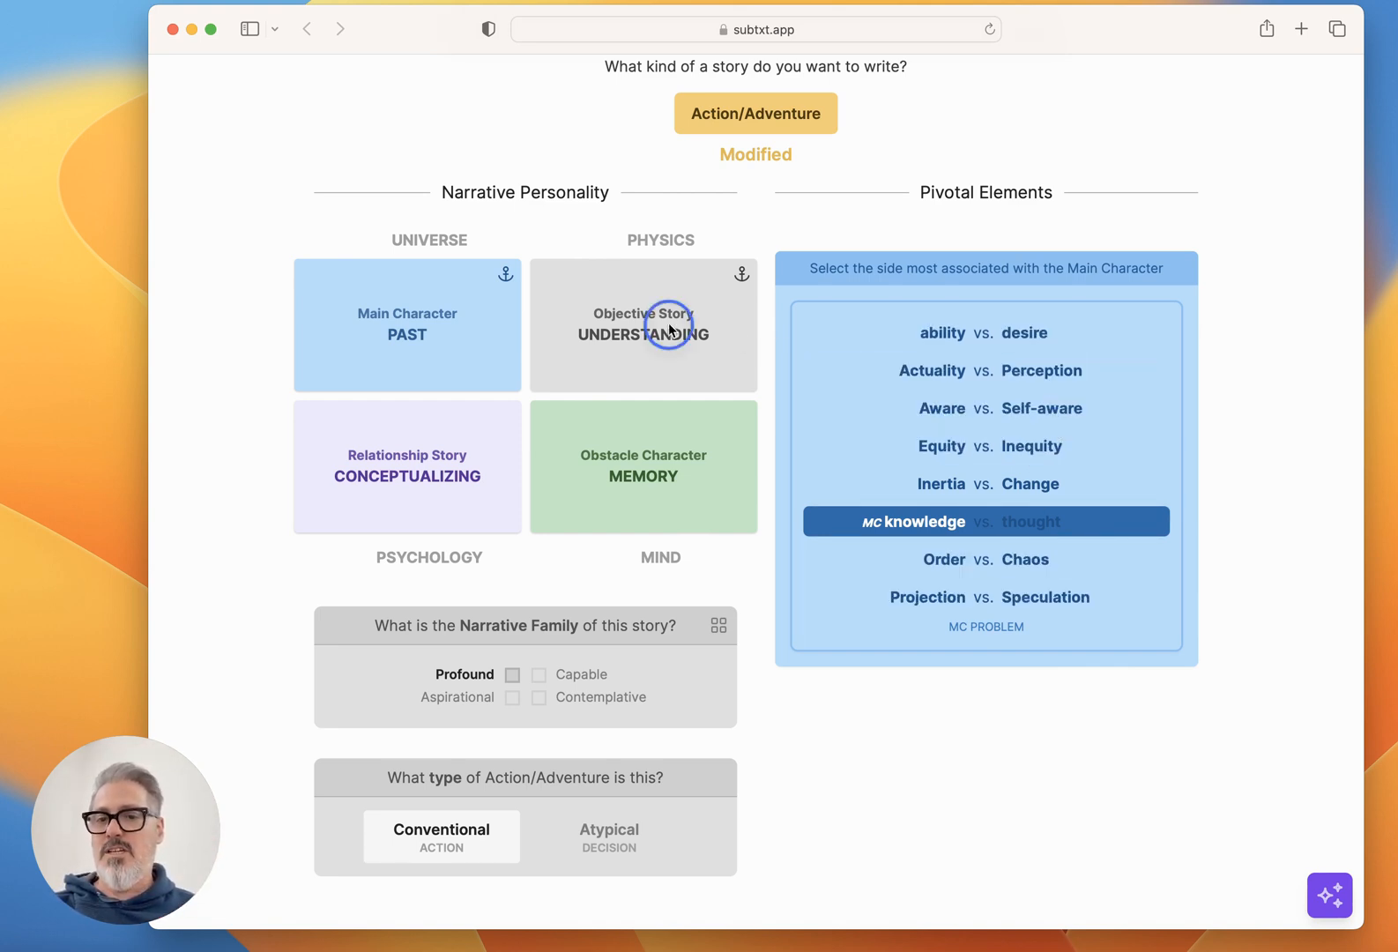
Step: Try the Objective Story in Psychology and Universe, return it to Physics, and set the Narrative Family to Contemplative
drag(669, 323, 432, 482)
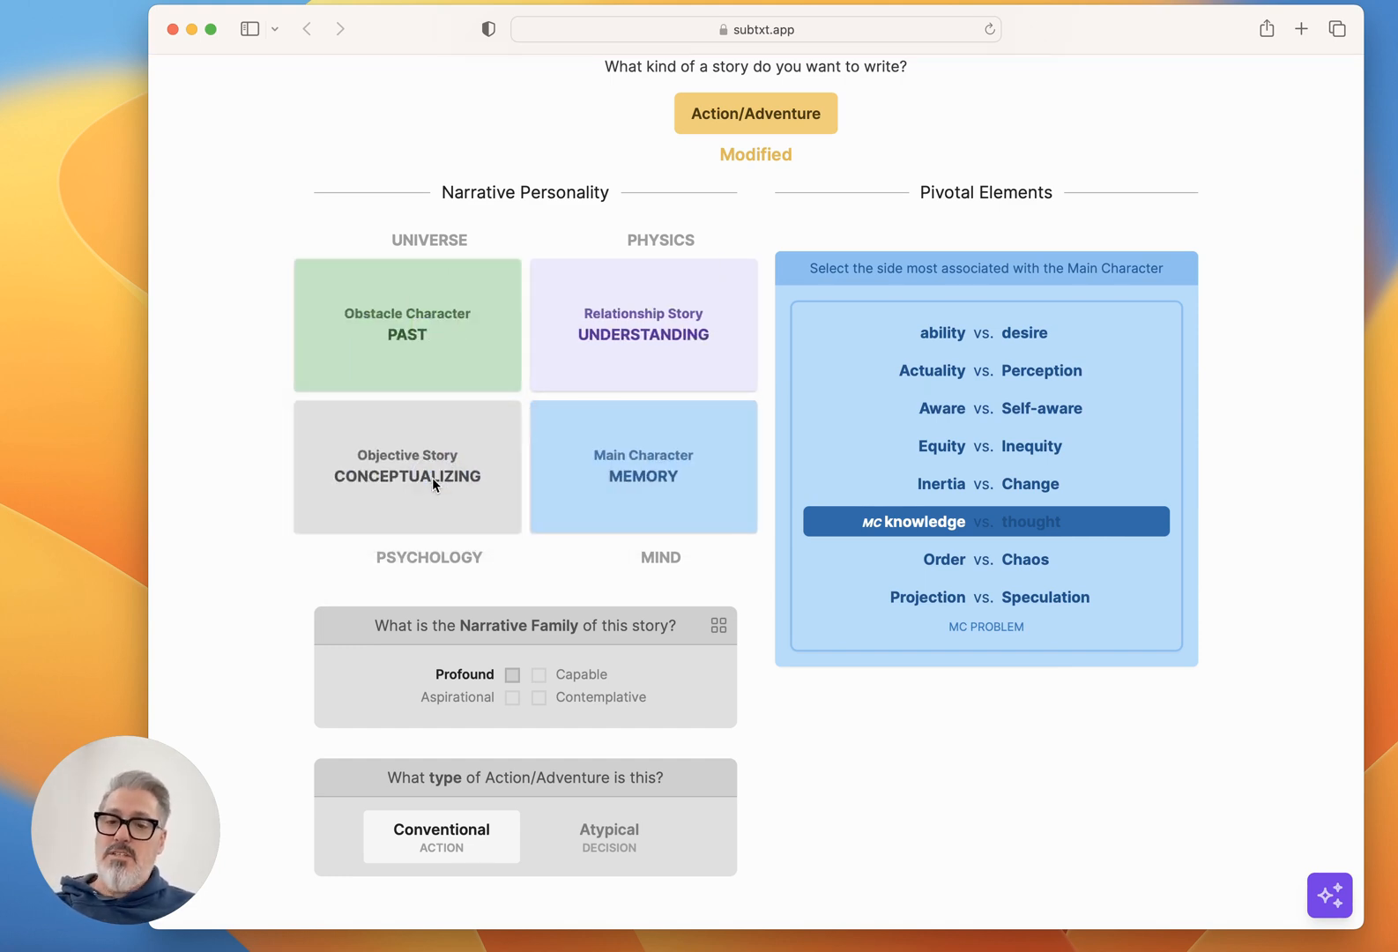
drag(432, 478, 426, 319)
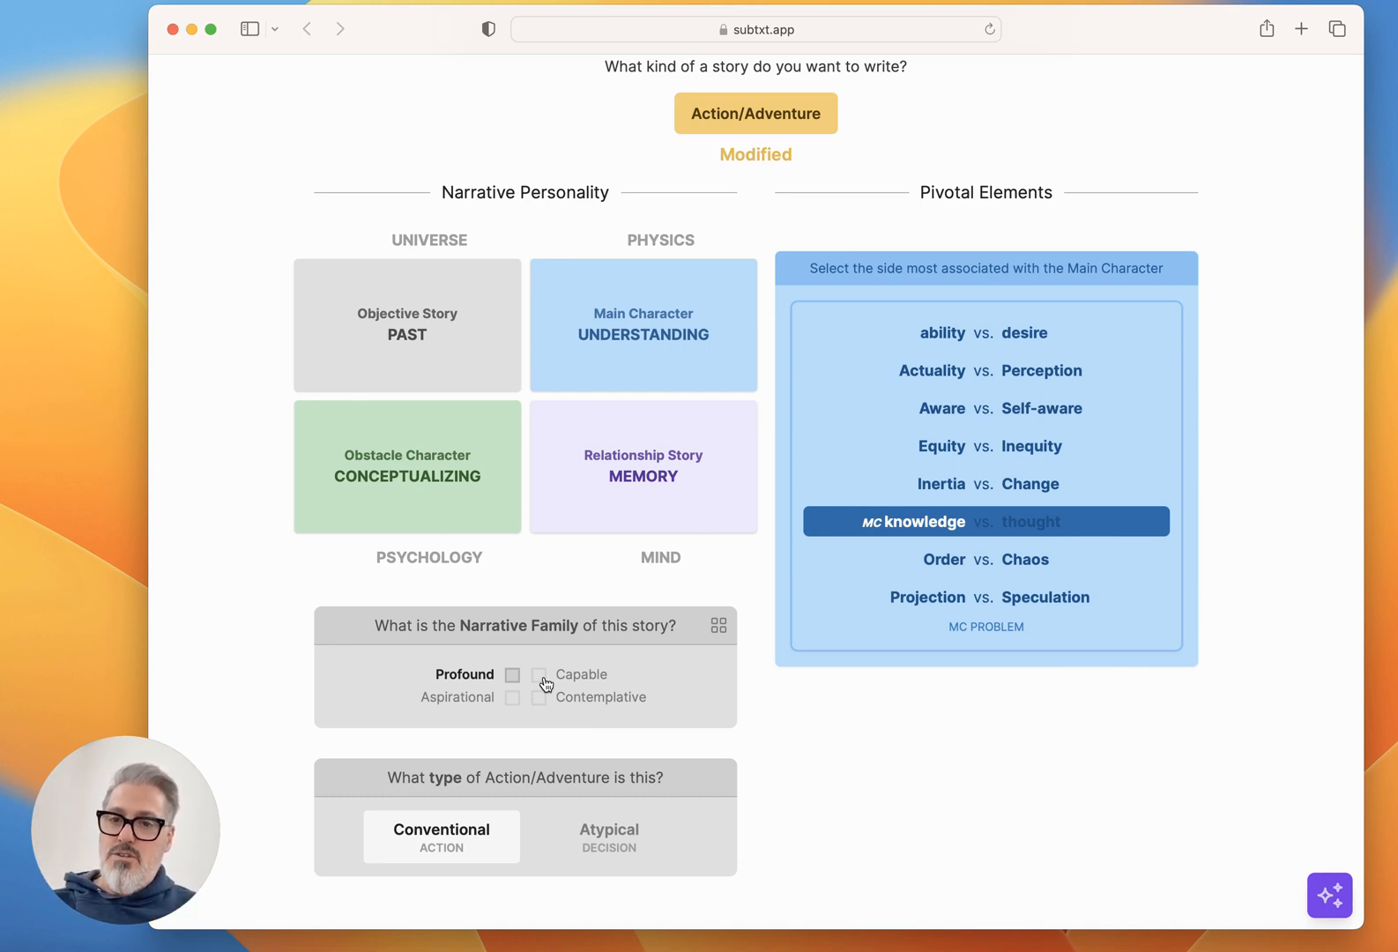
drag(427, 315, 642, 397)
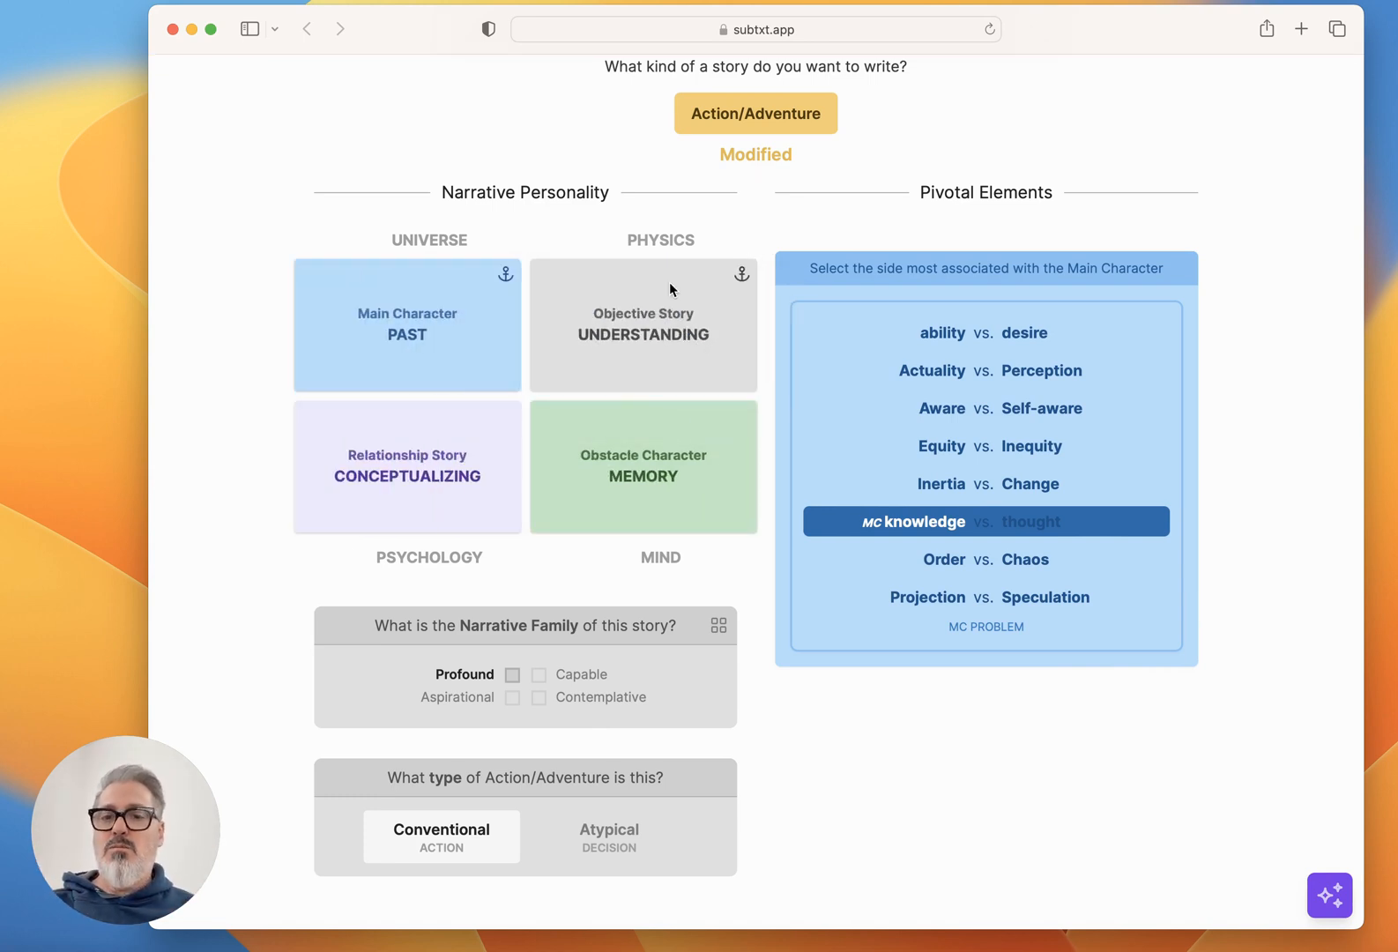
click(539, 697)
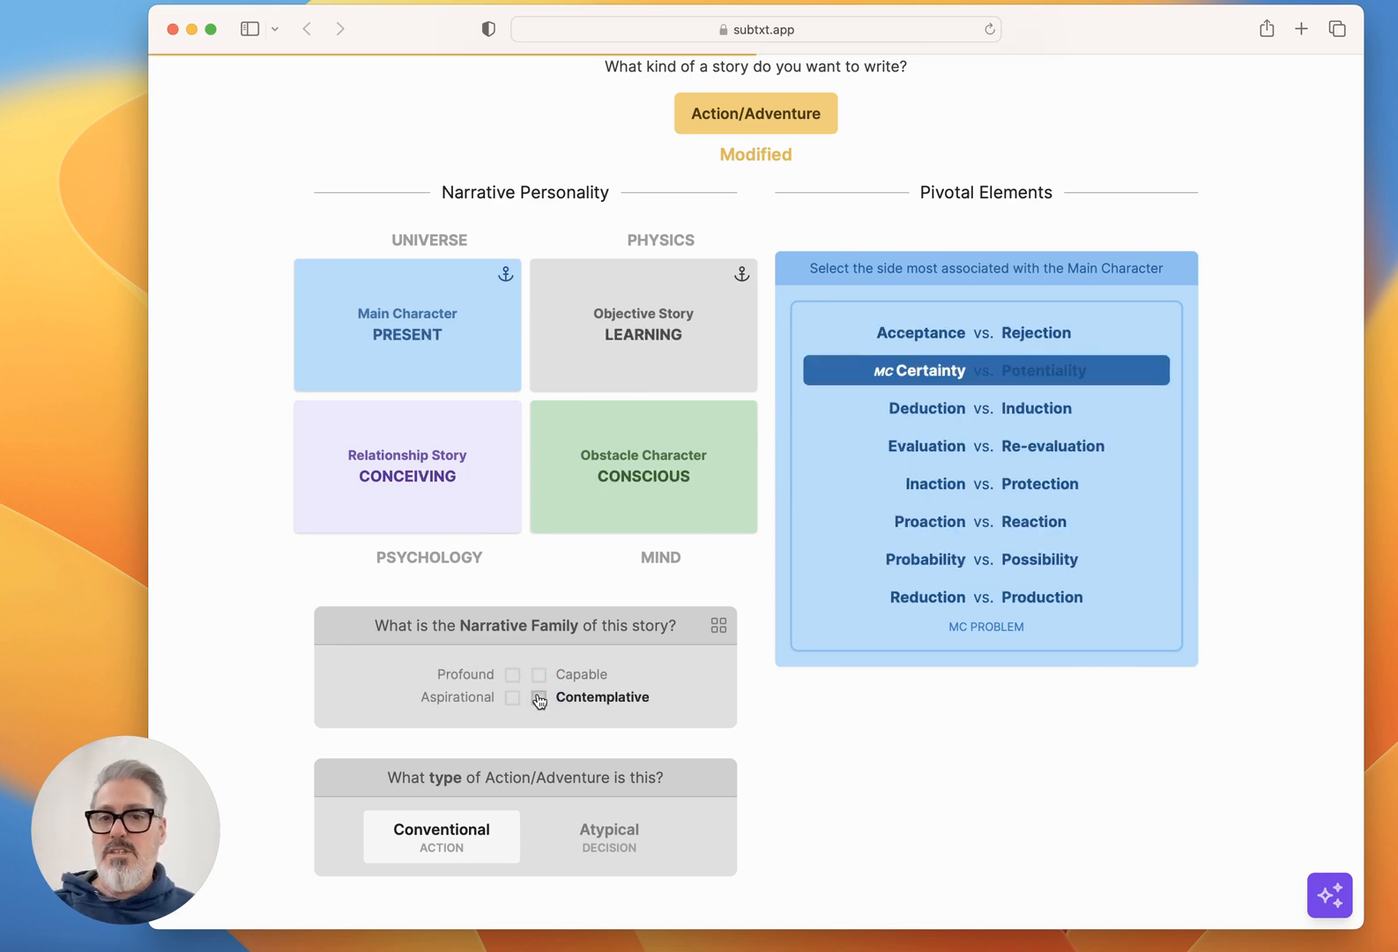